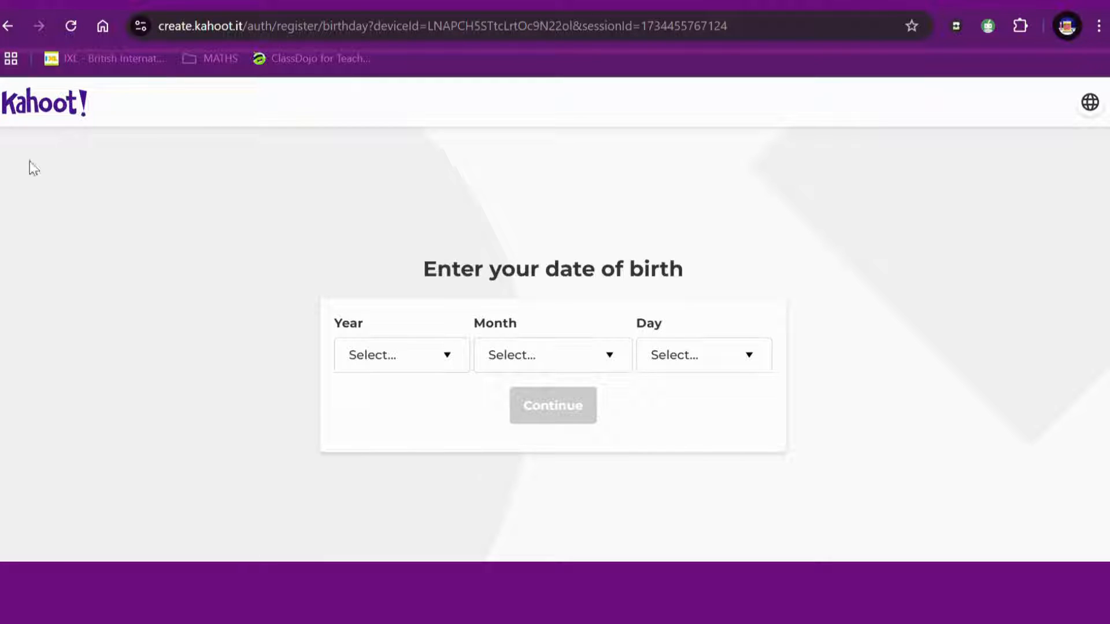
- Leave the account registration and log in to Kahoot with the existing Google account
click(7, 26)
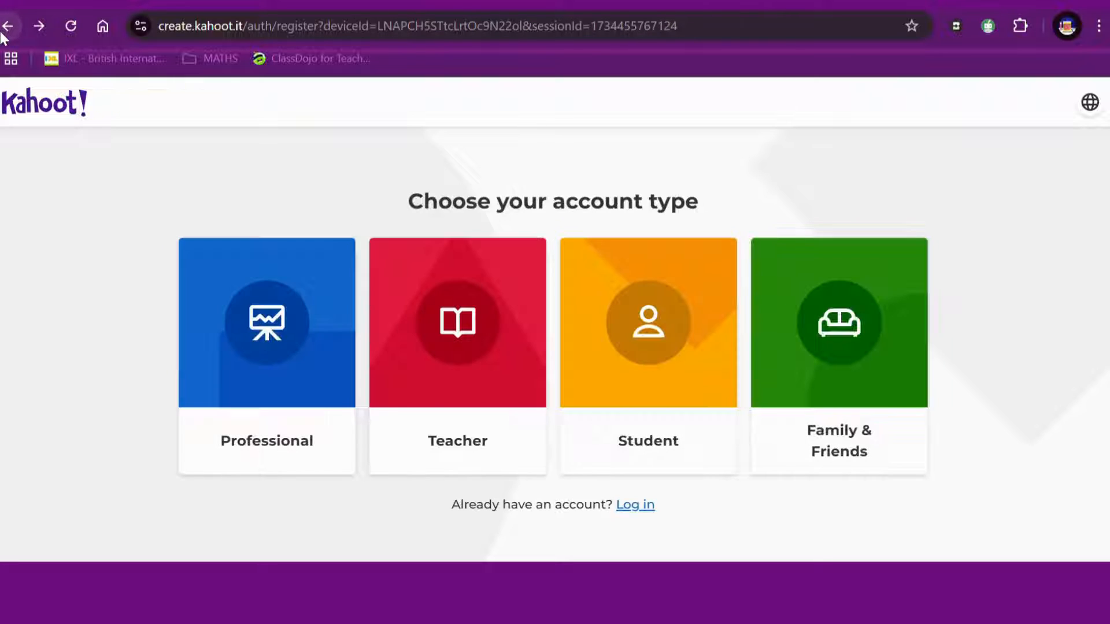
click(6, 27)
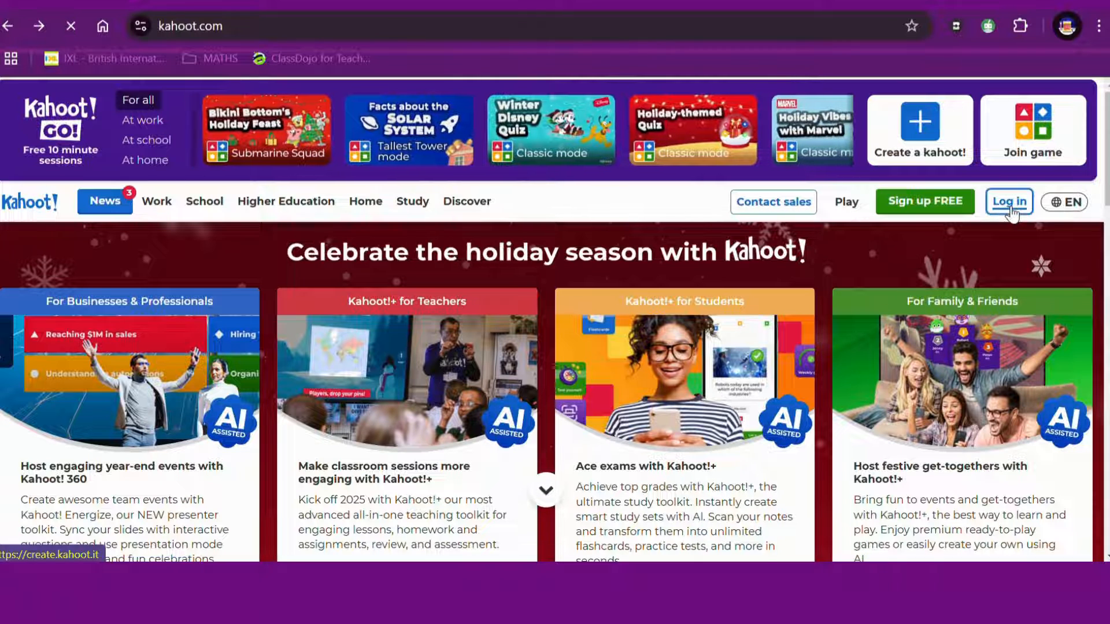
click(1011, 209)
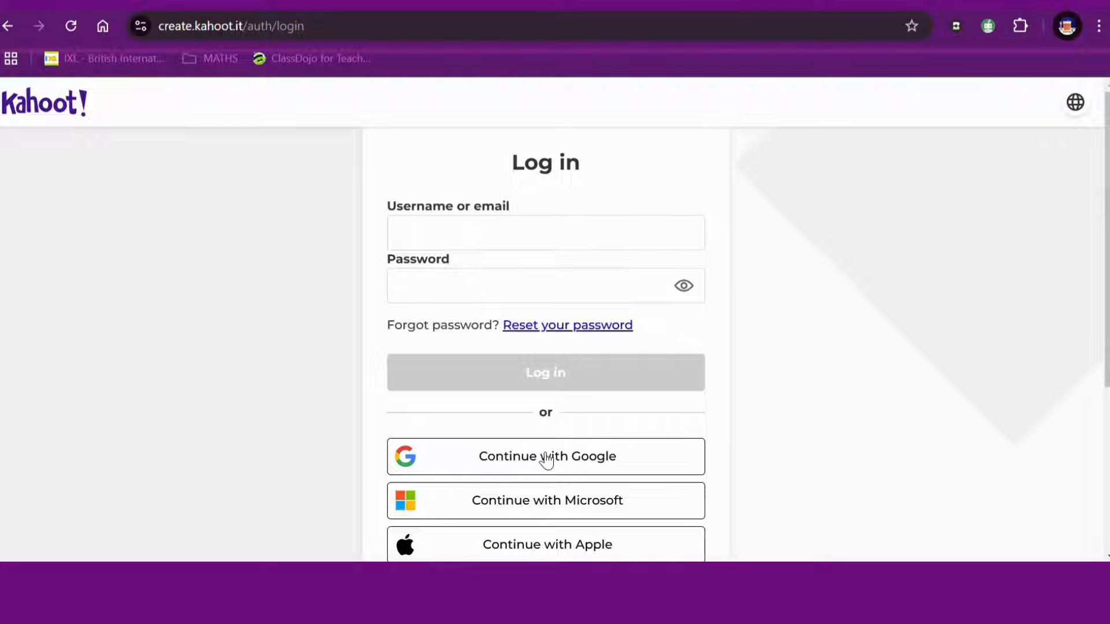
click(581, 467)
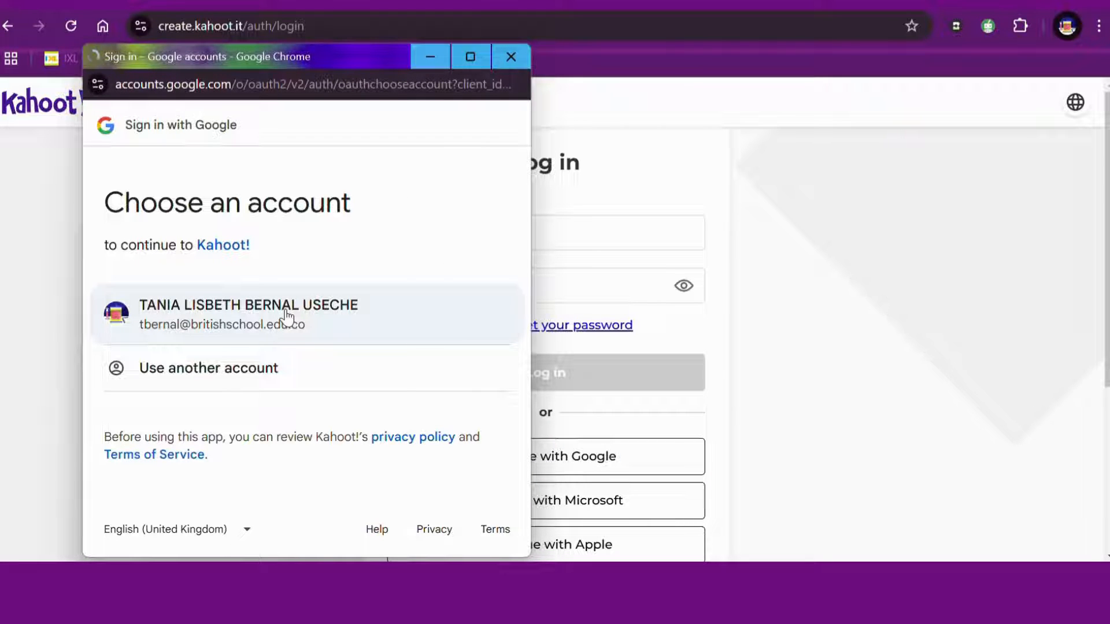
click(286, 312)
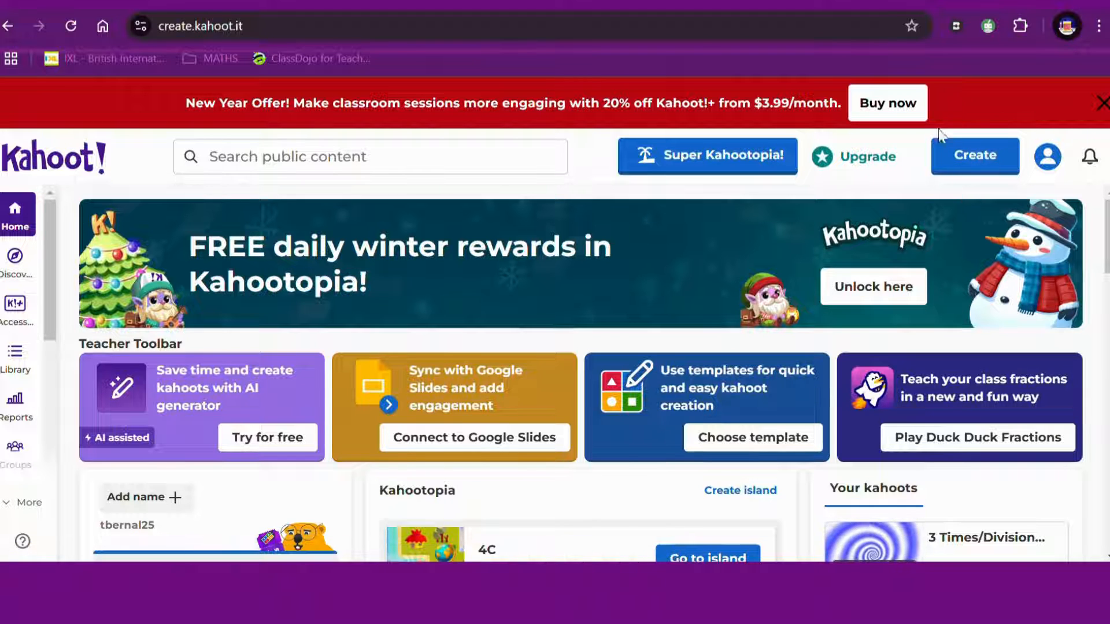
- Create a new kahoot from a blank canvas
click(969, 175)
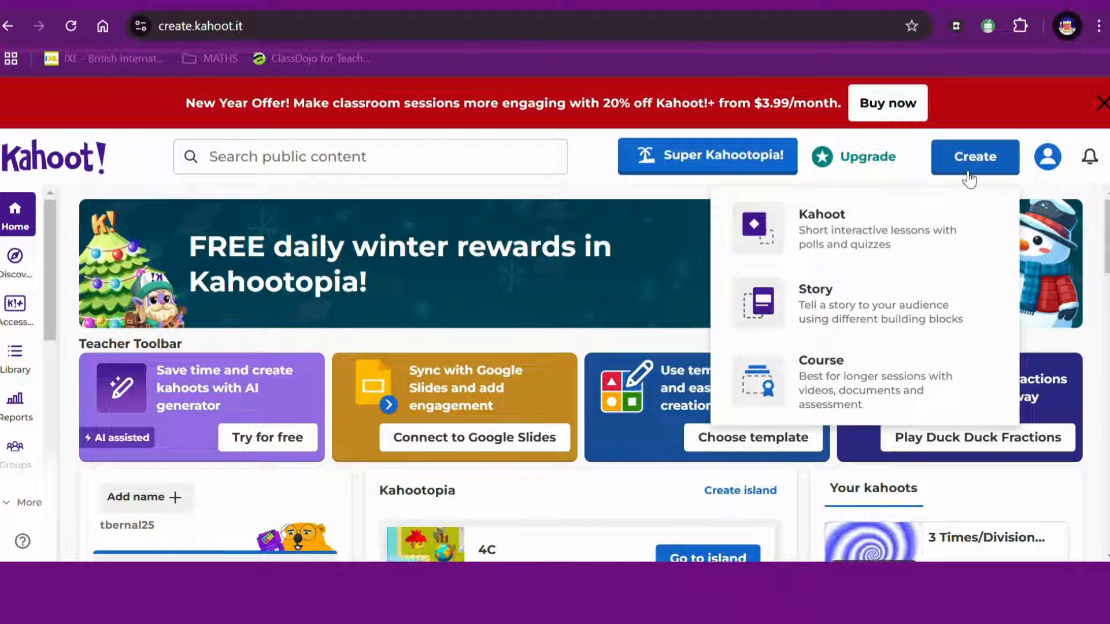
click(881, 218)
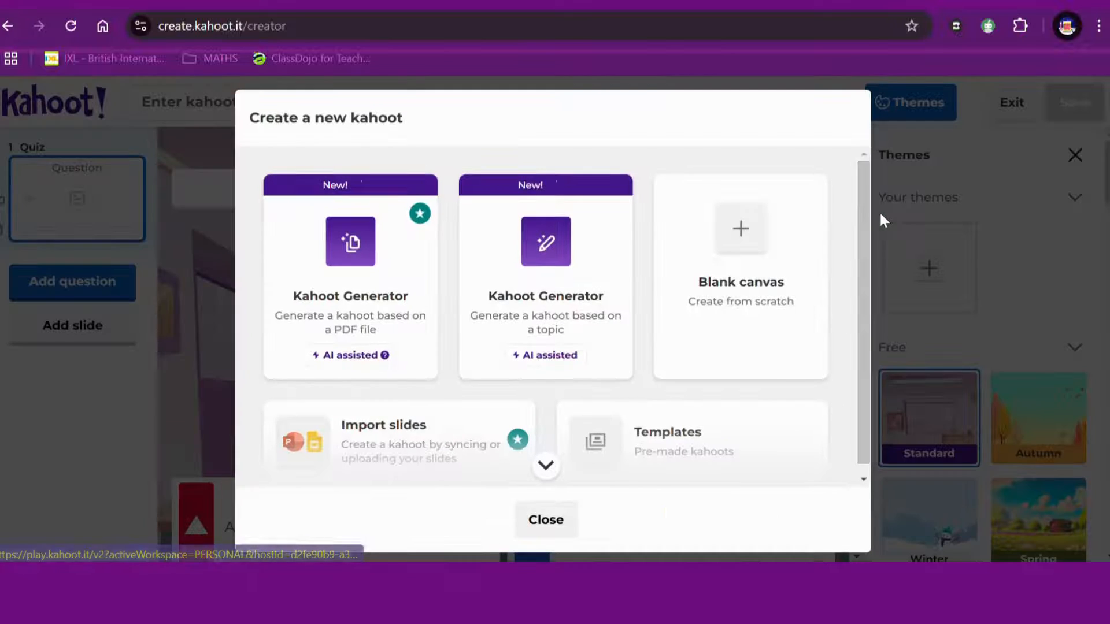
click(760, 296)
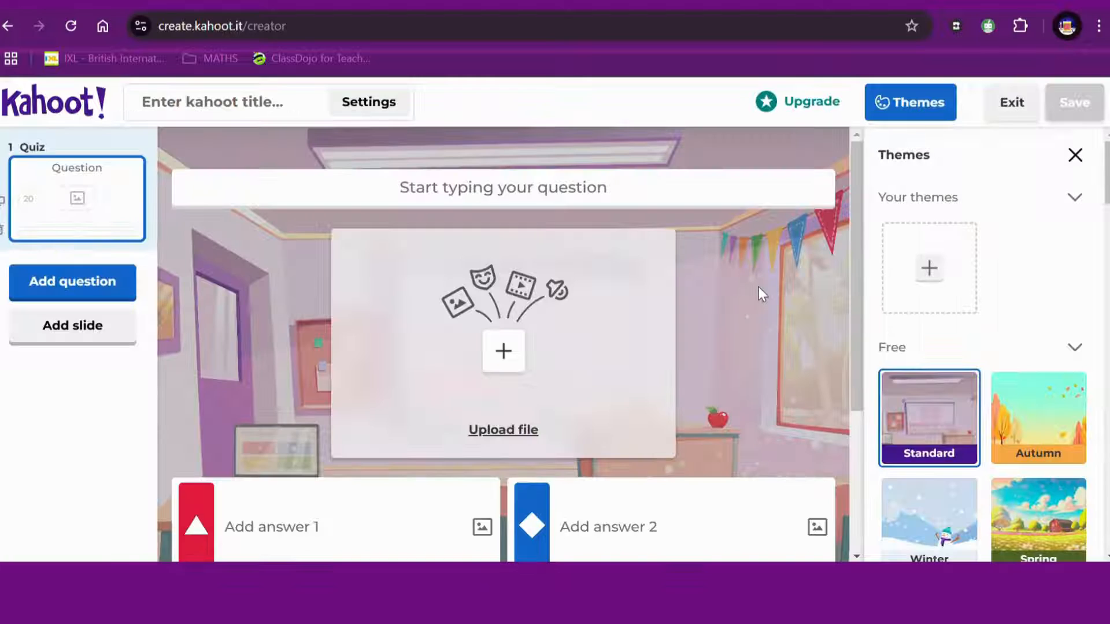
- Enter "Fractions" as the kahoot's title in its settings
click(376, 106)
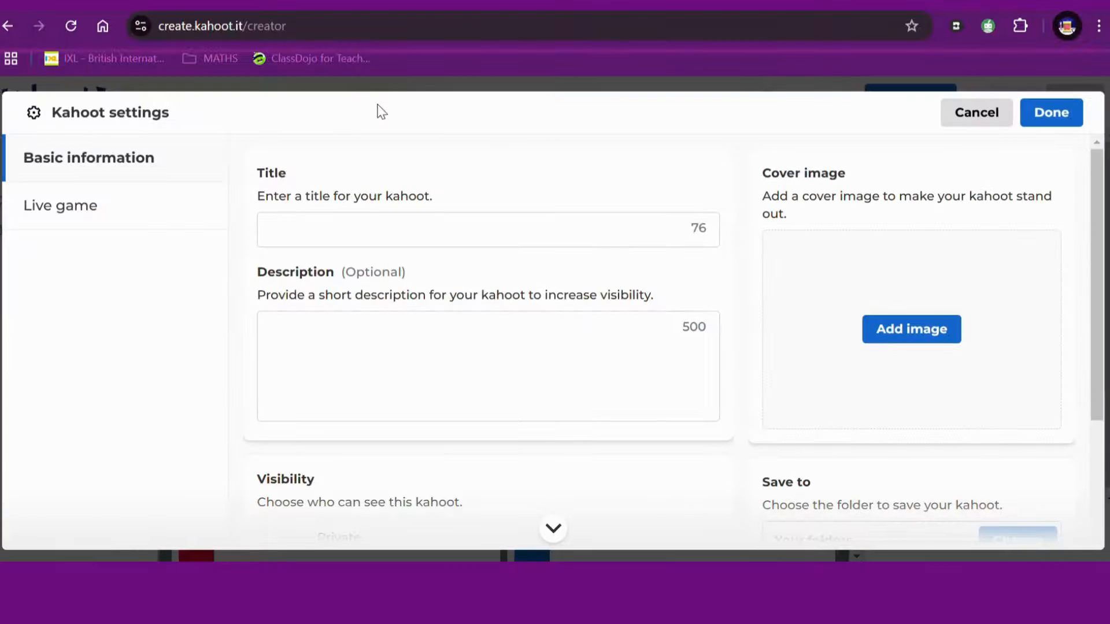
click(313, 229)
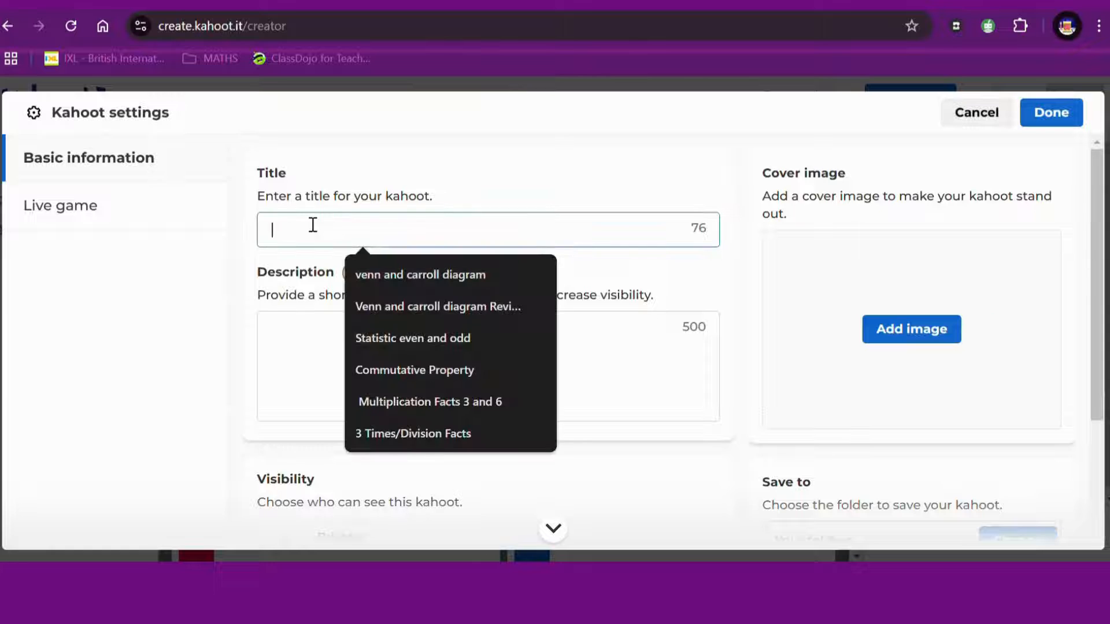
click(287, 336)
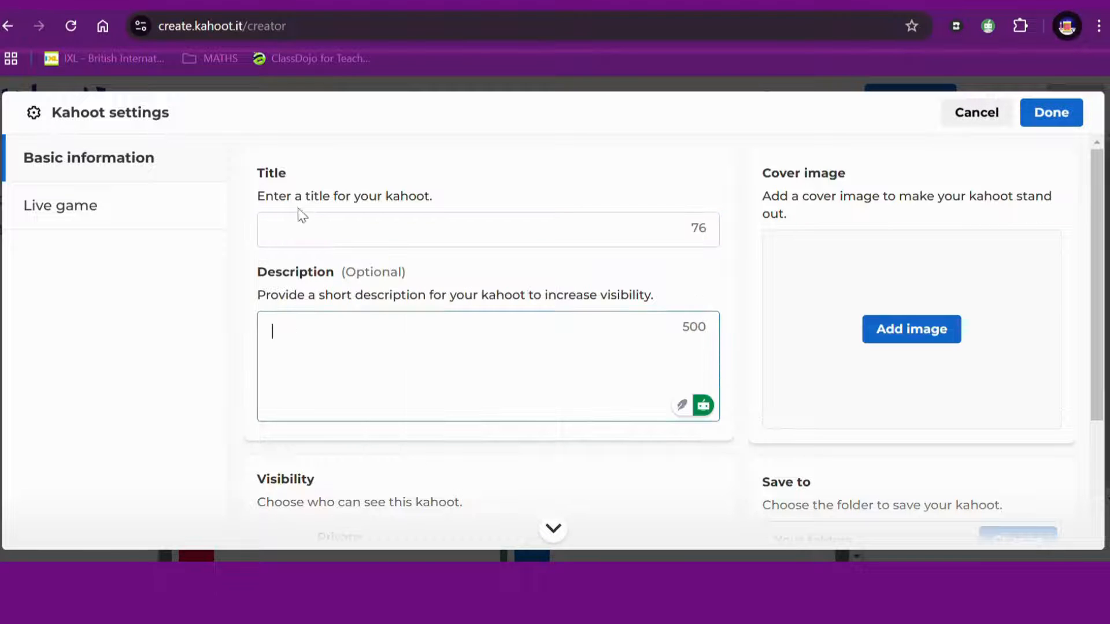
click(299, 226)
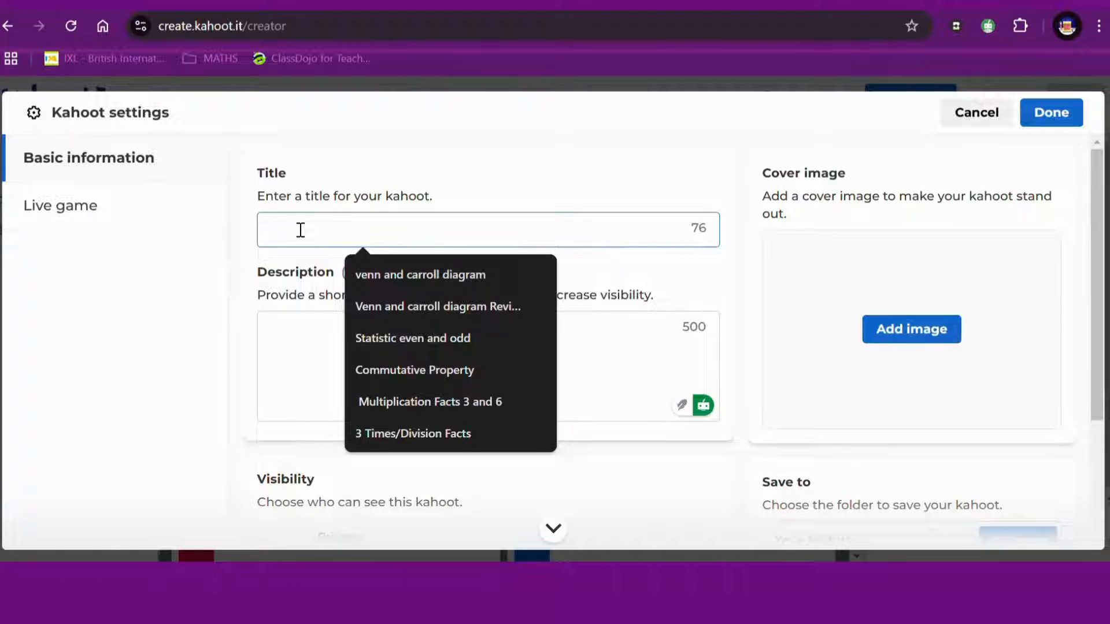
text(Fract)
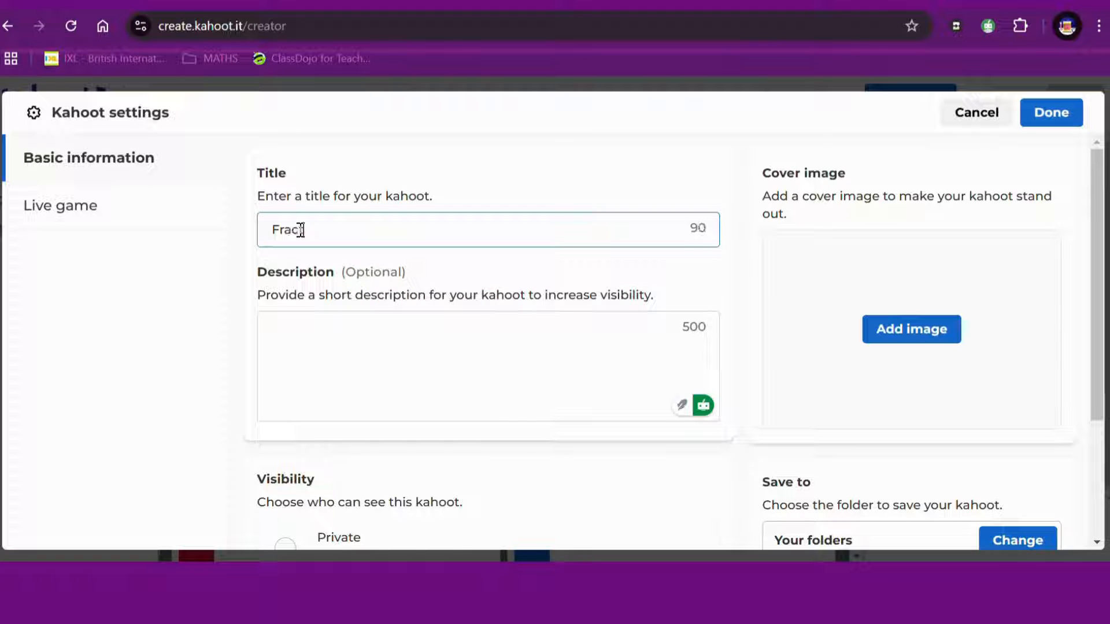
text(ions)
- Review the description, cover image, visibility, save folder and language options and apply the kahoot settings
click(342, 354)
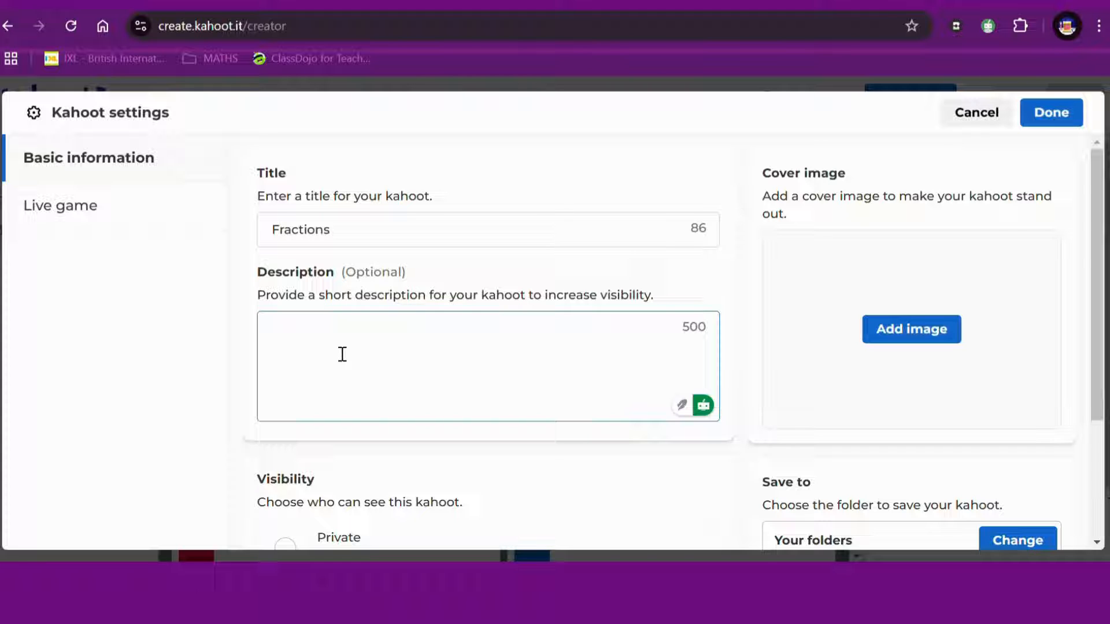
scroll(343, 356, down, 2)
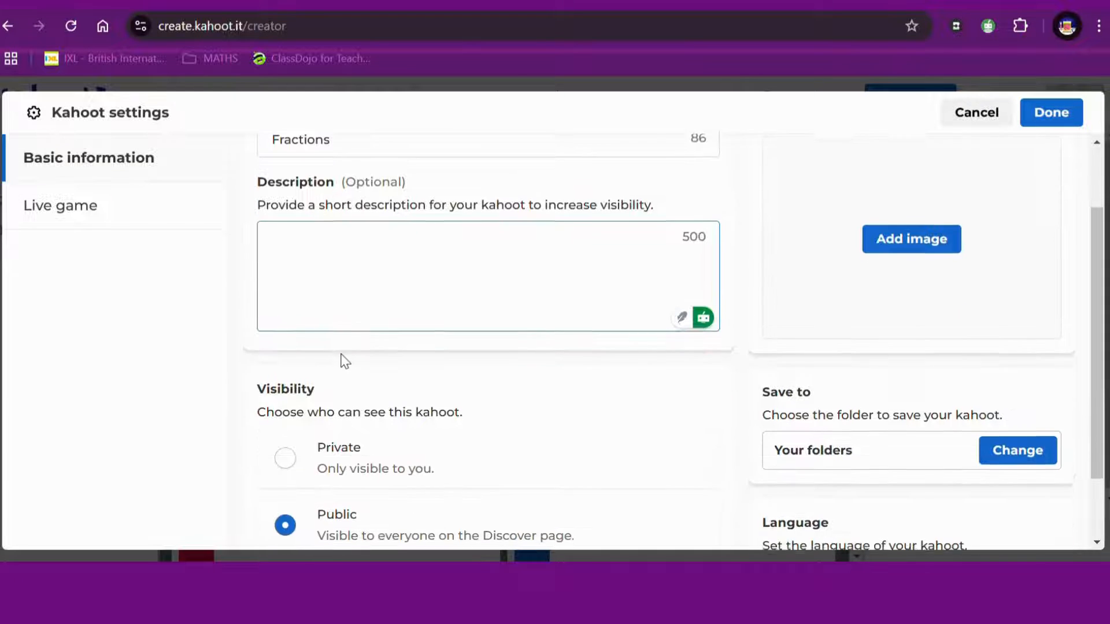
click(890, 246)
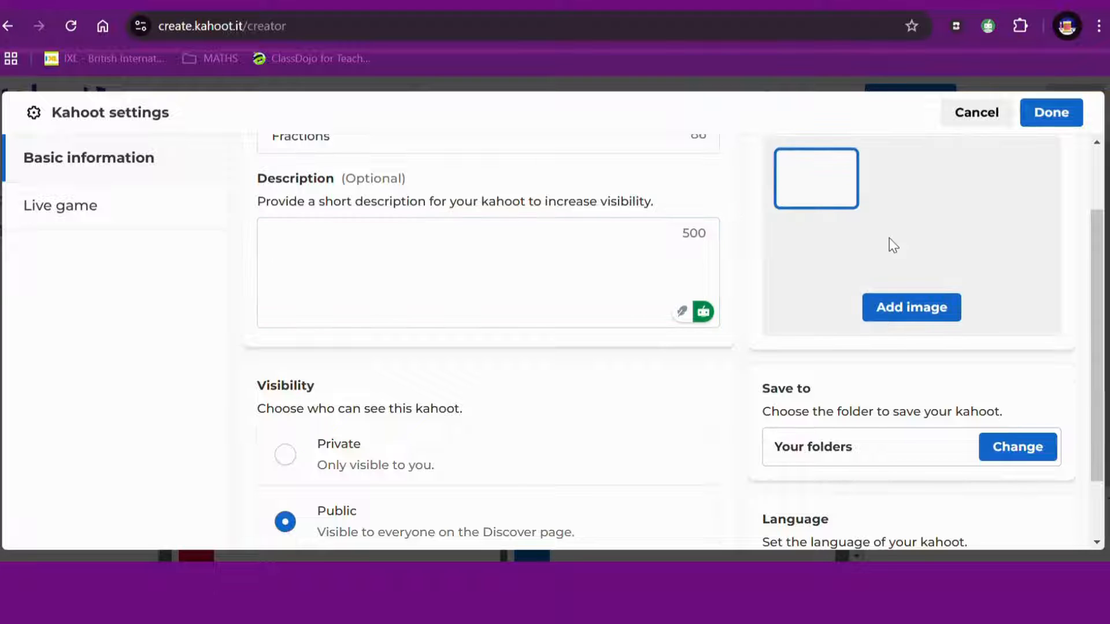
scroll(893, 245, down, 2)
scroll(888, 244, up, 3)
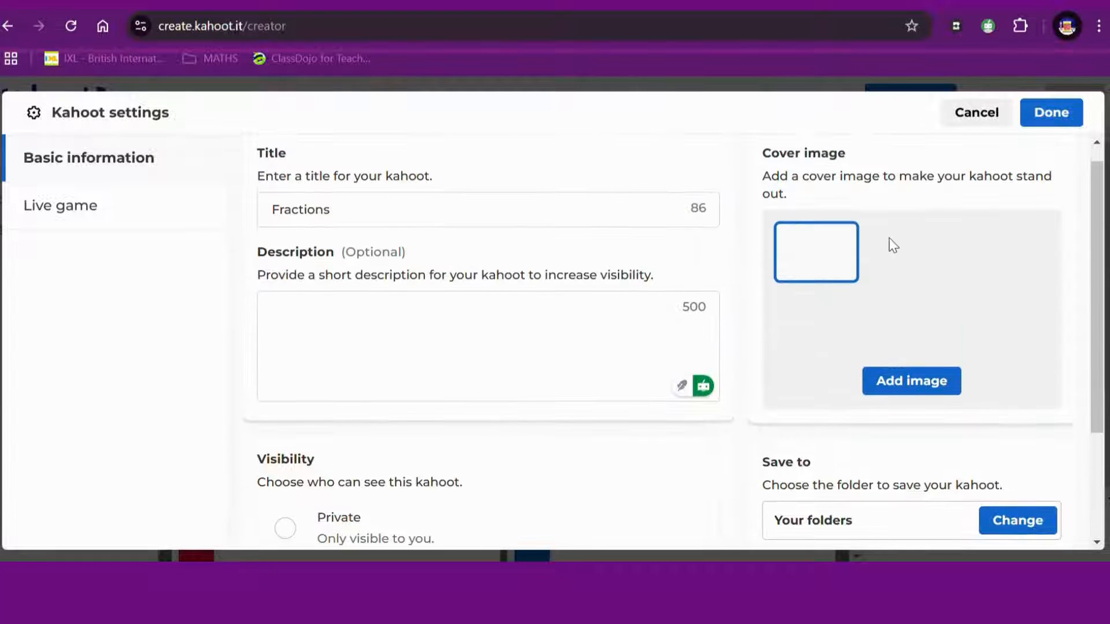
scroll(716, 307, down, 3)
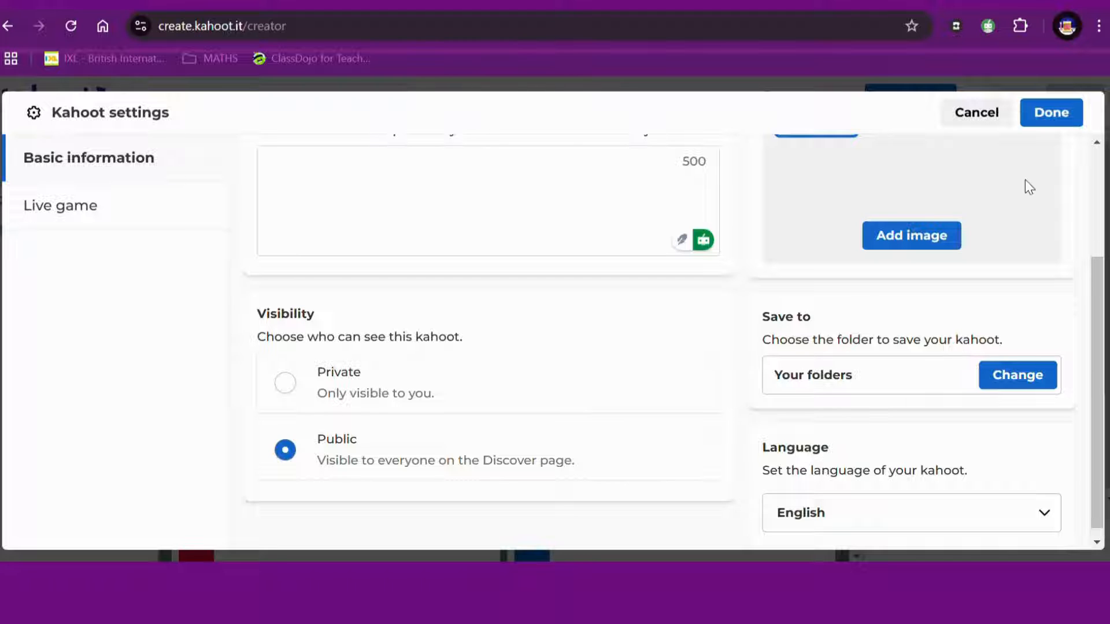
click(1062, 124)
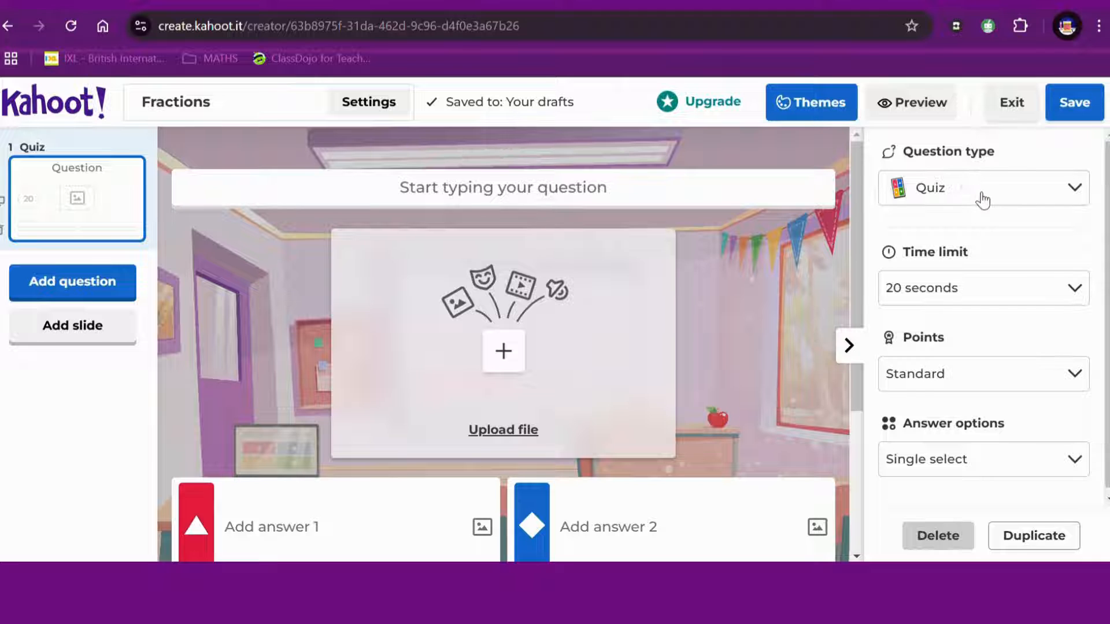
- Check the available question types and add a True or false question after the quiz question
click(913, 196)
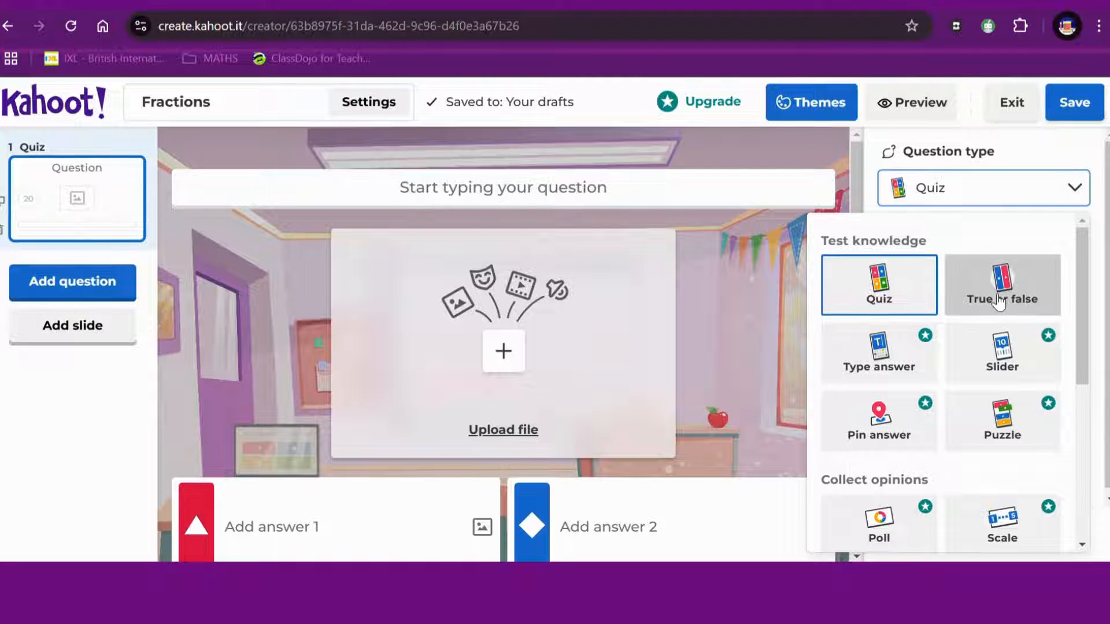
click(69, 289)
click(69, 283)
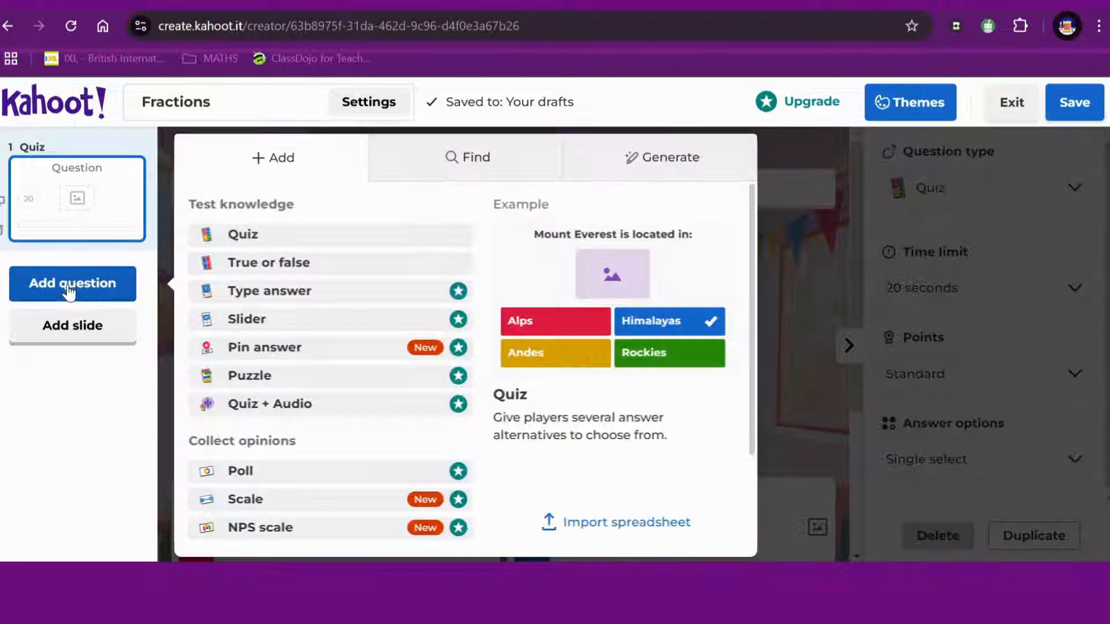
click(304, 267)
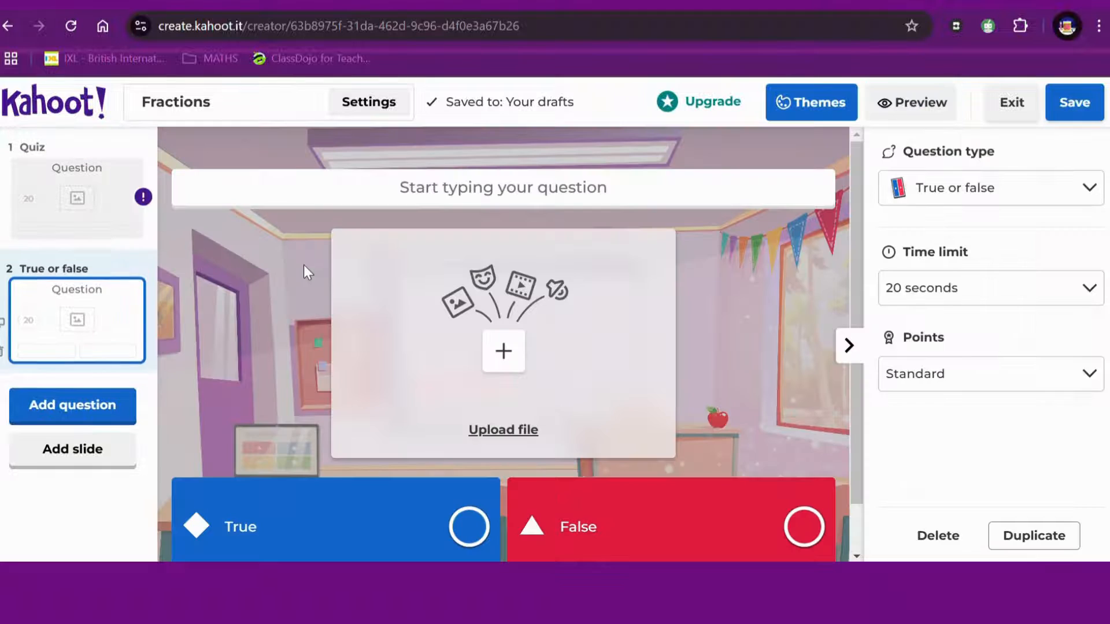
- Look at the quiz and True or false questions in turn and examine the quiz question's time limit choices
click(64, 194)
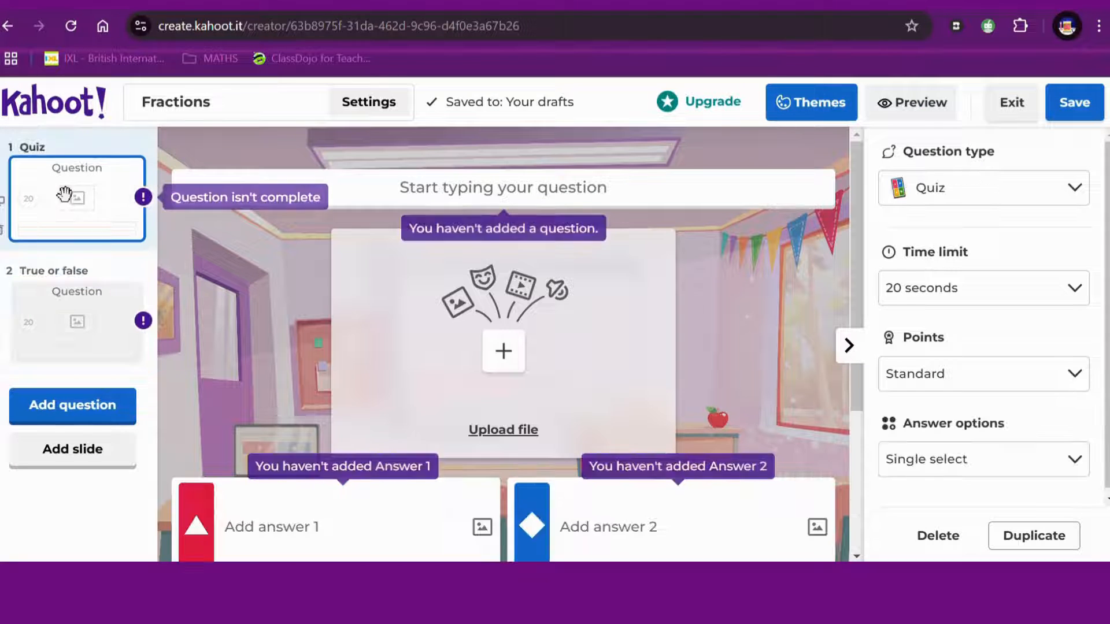
click(81, 346)
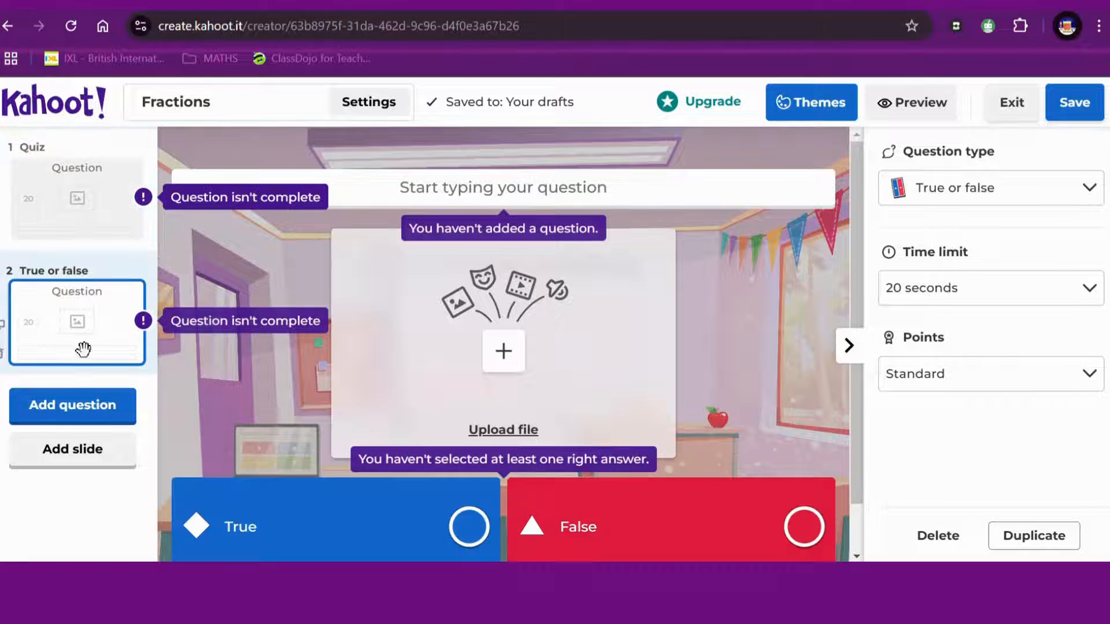
click(96, 232)
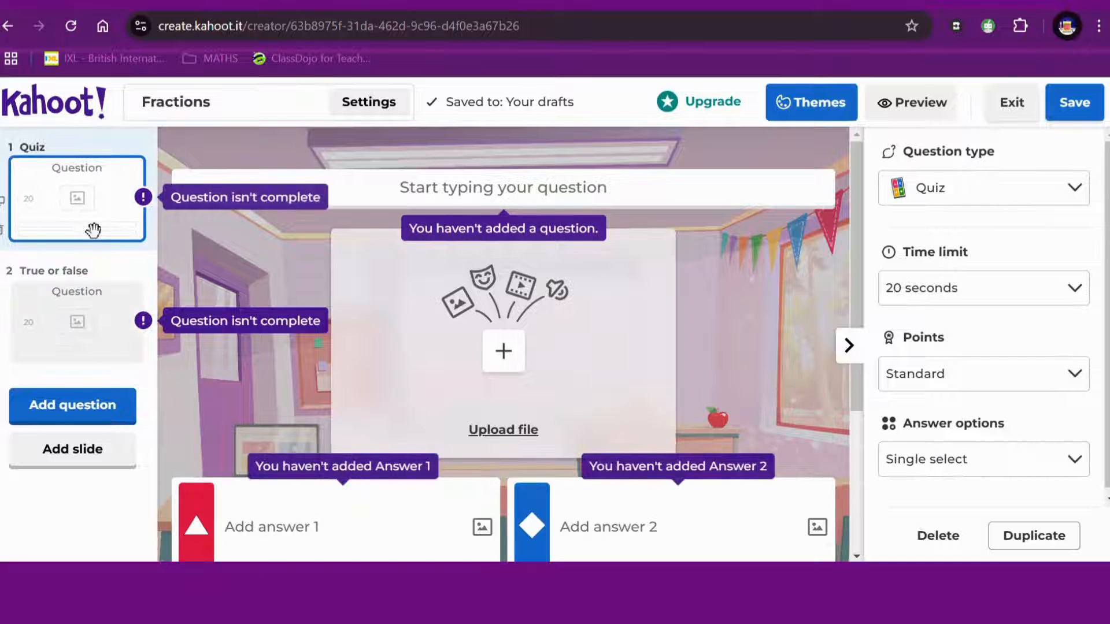
click(966, 292)
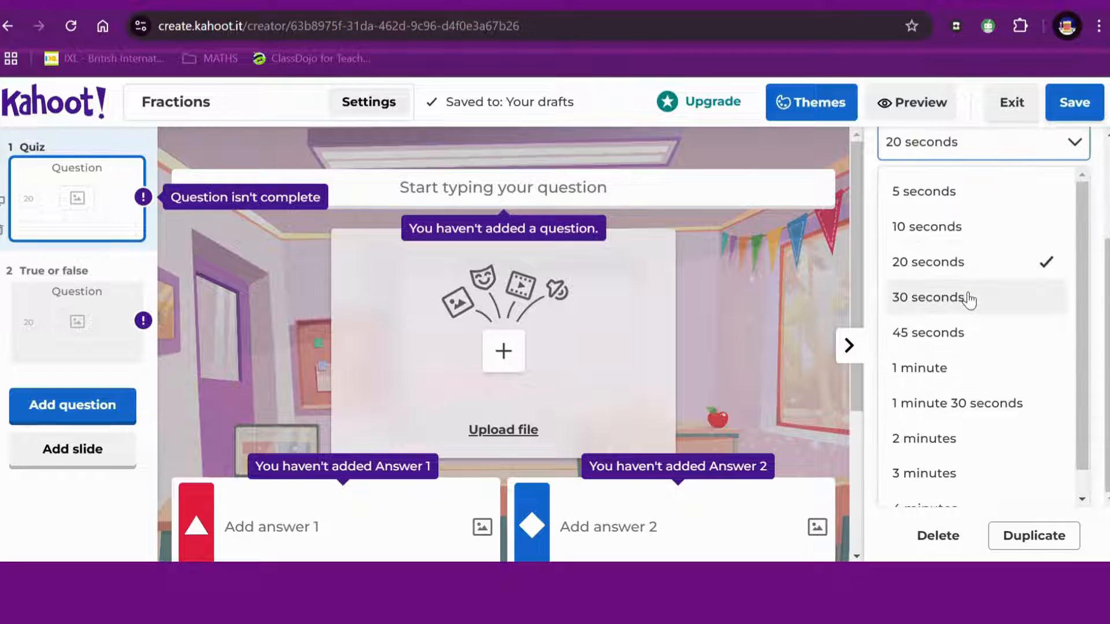
scroll(970, 302, up, 1)
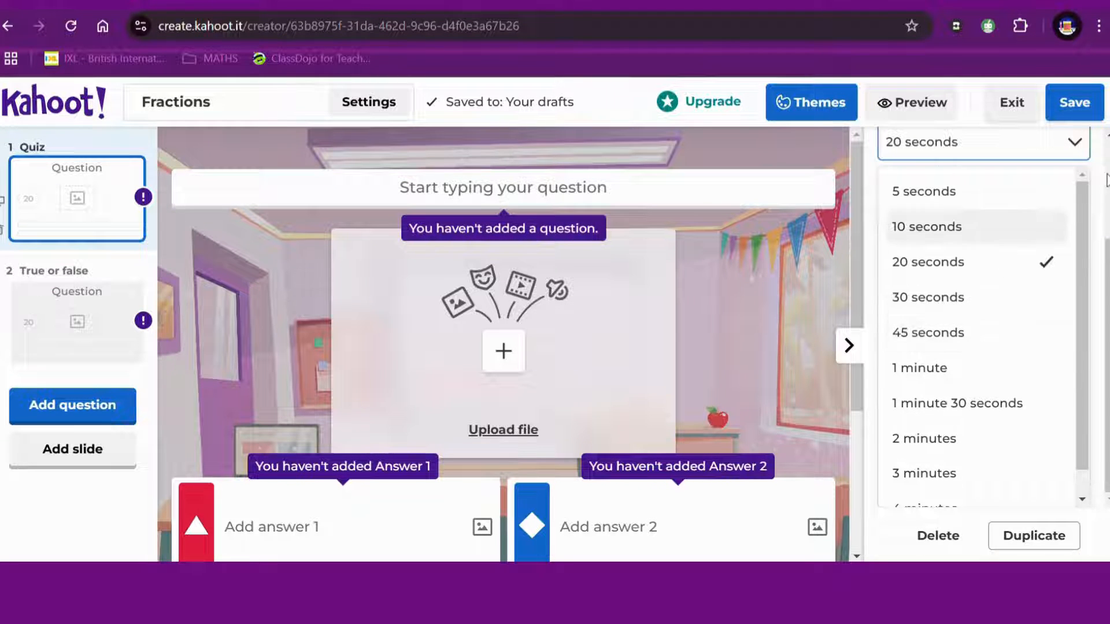
click(1086, 144)
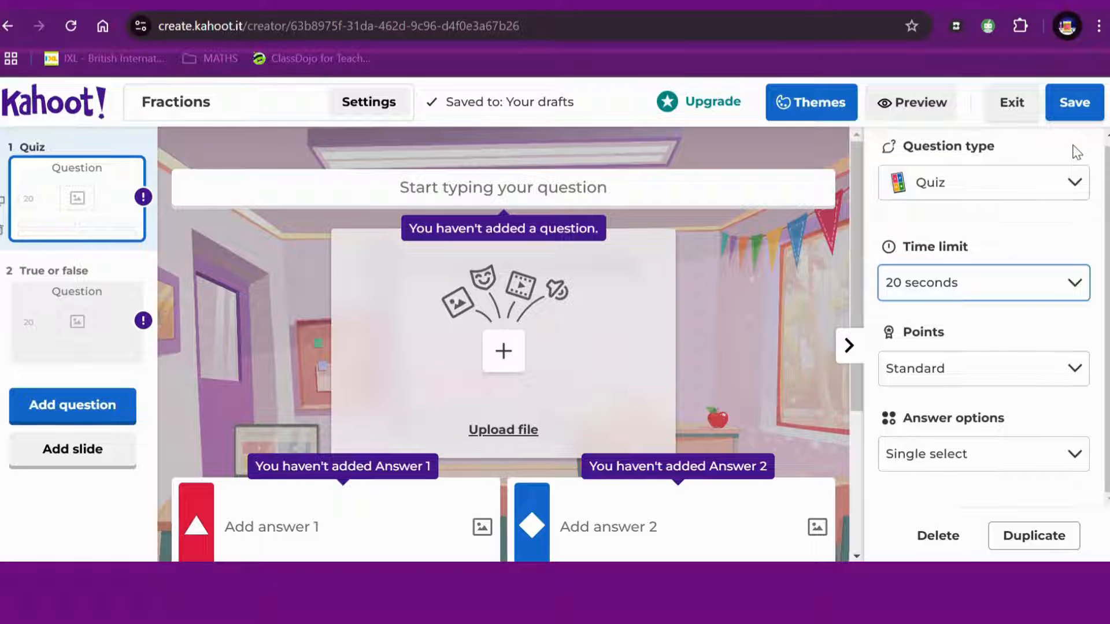
- Set the quiz question's points to Double points and keep its answer options at Single select
click(924, 361)
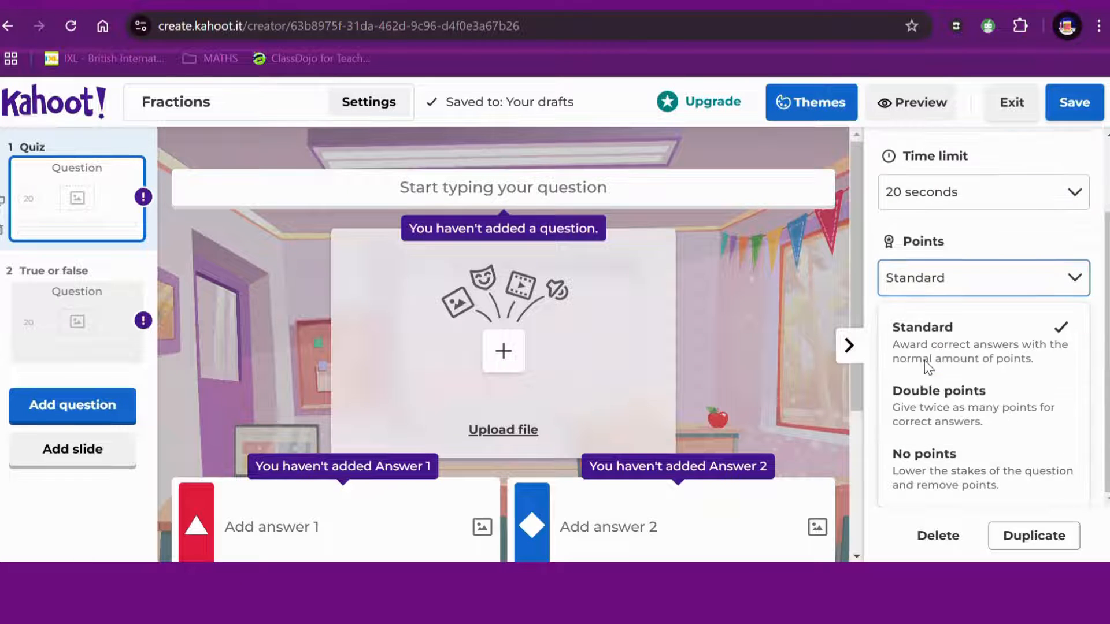
click(938, 408)
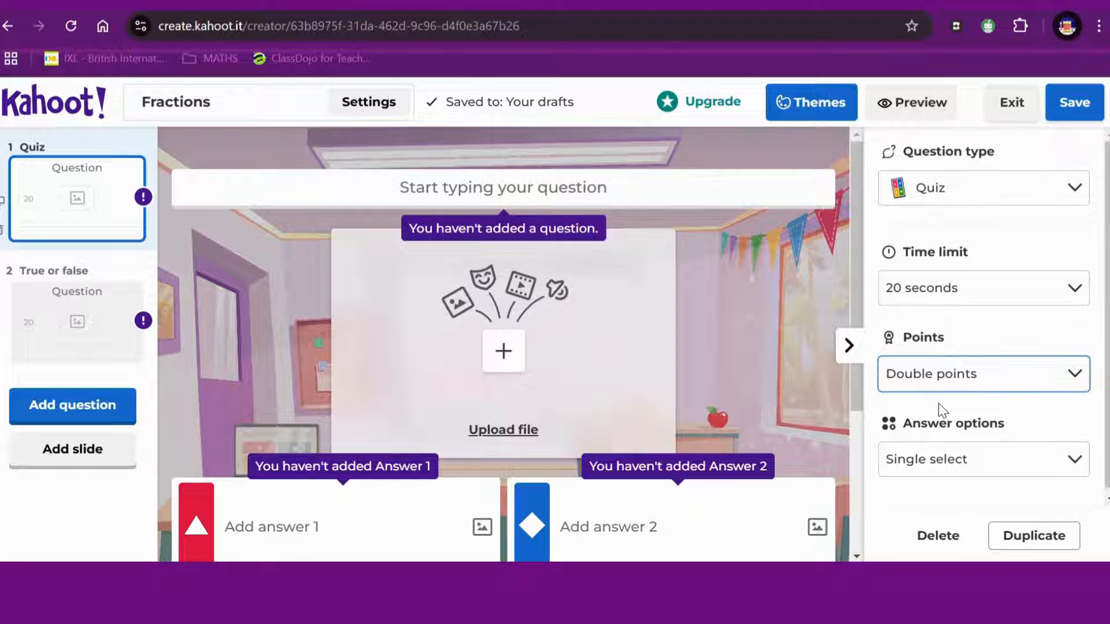
click(956, 460)
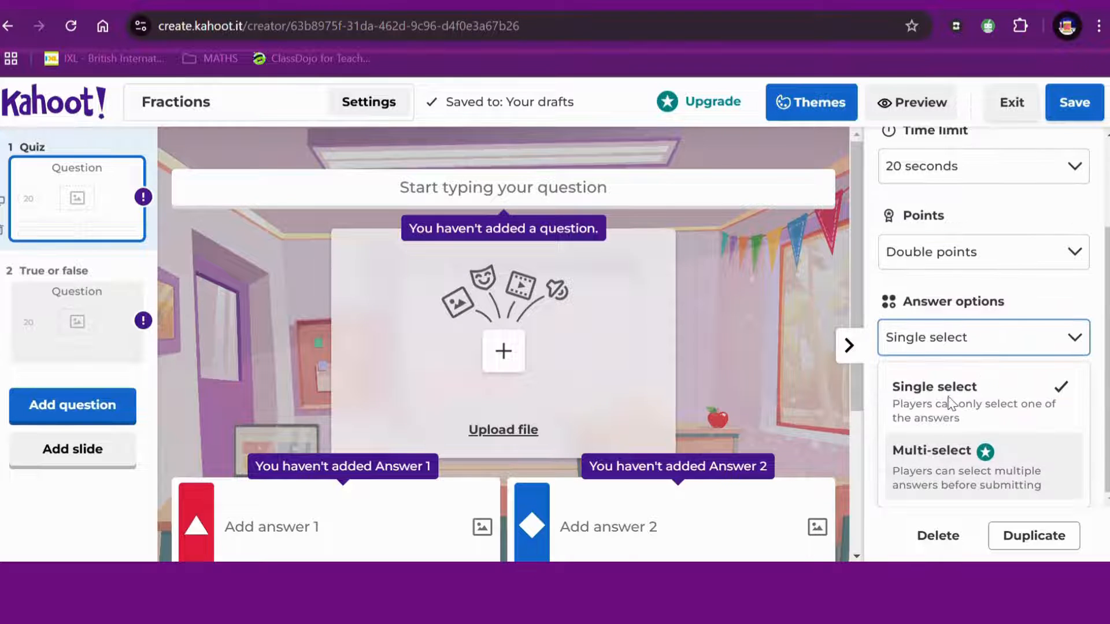
click(1000, 337)
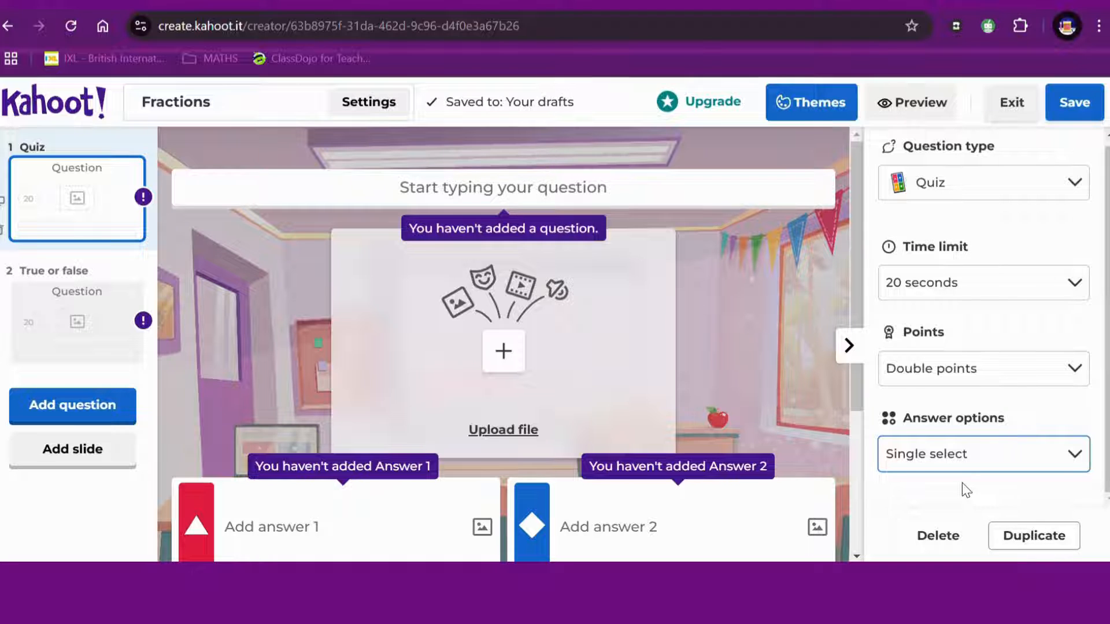
- Search the public question library for "fractions" to find a ready-made question to add
click(110, 413)
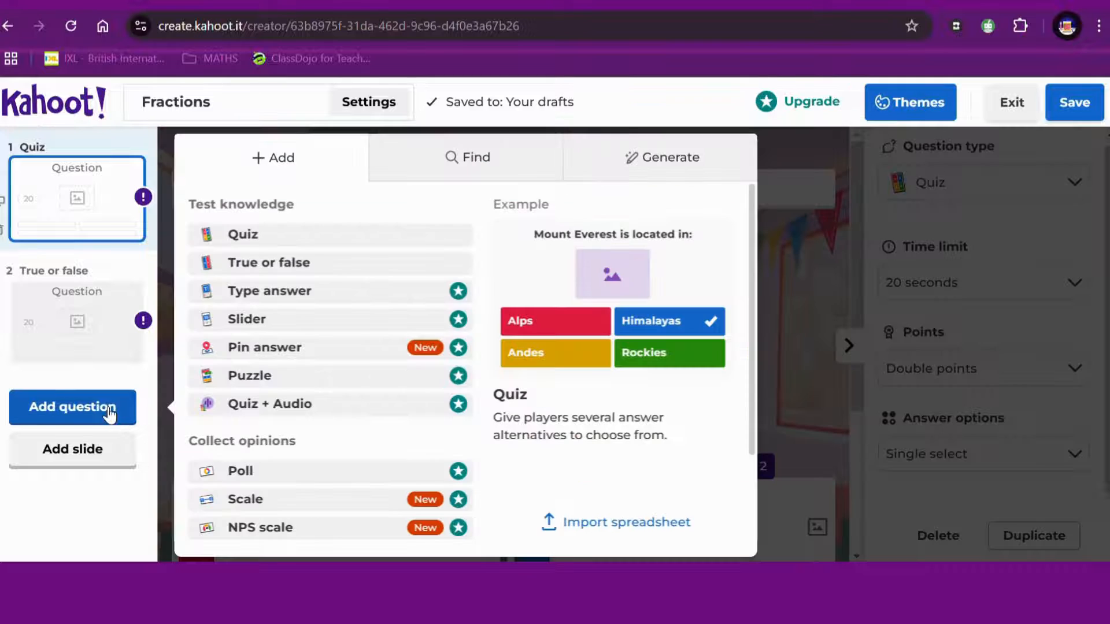
click(500, 162)
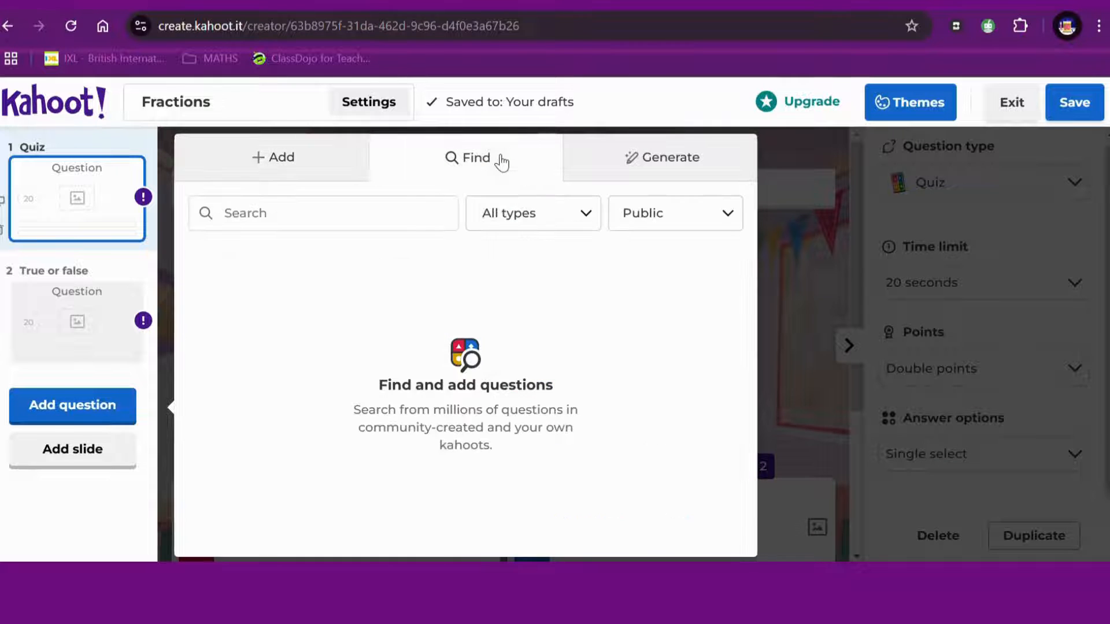
click(346, 213)
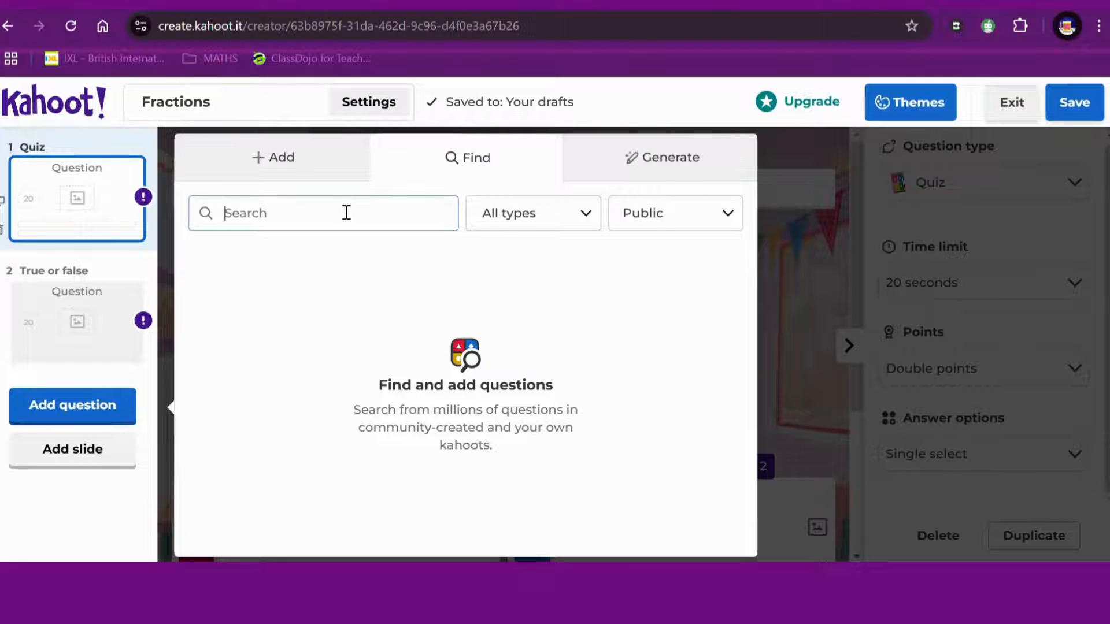
text(fract)
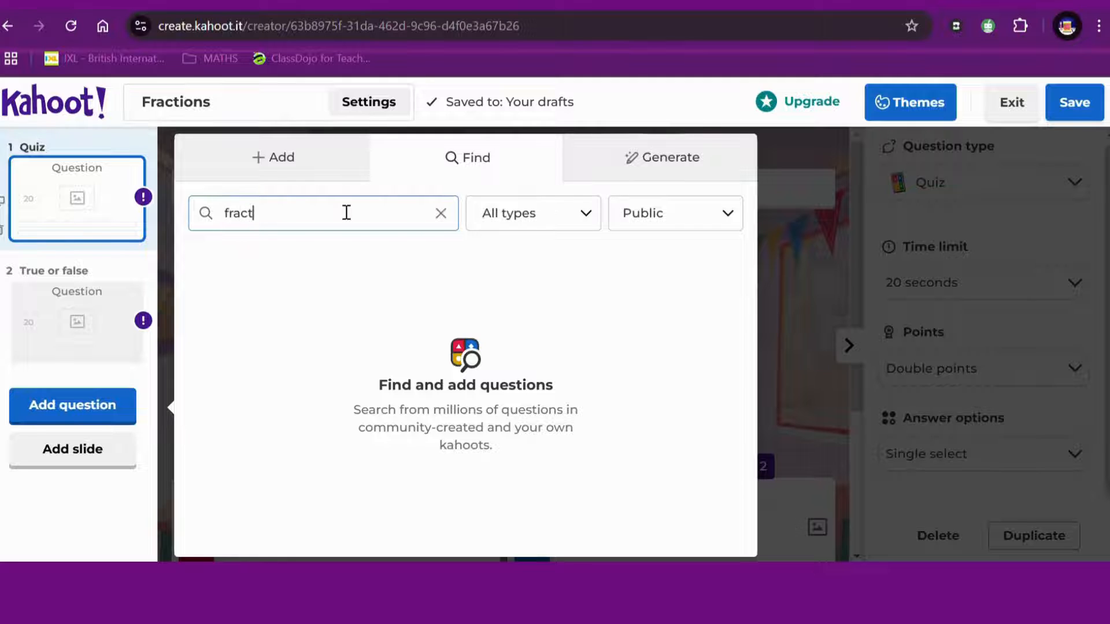
text(ions)
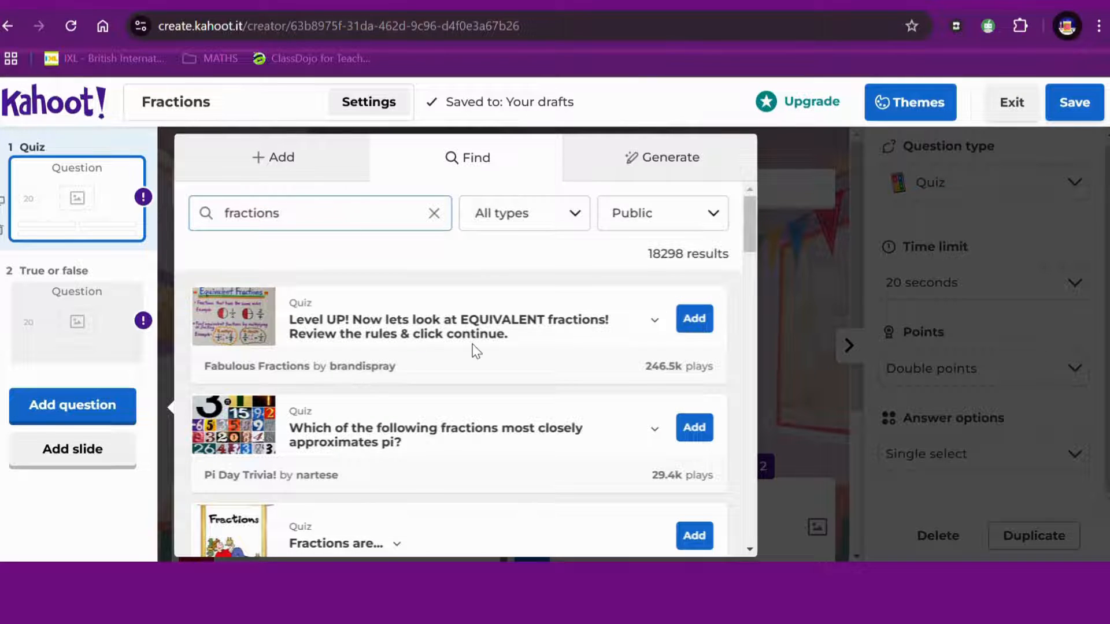
- Browse the fractions questions found and check the answer choices of the "Fractions are..." quiz question
scroll(474, 351, down, 3)
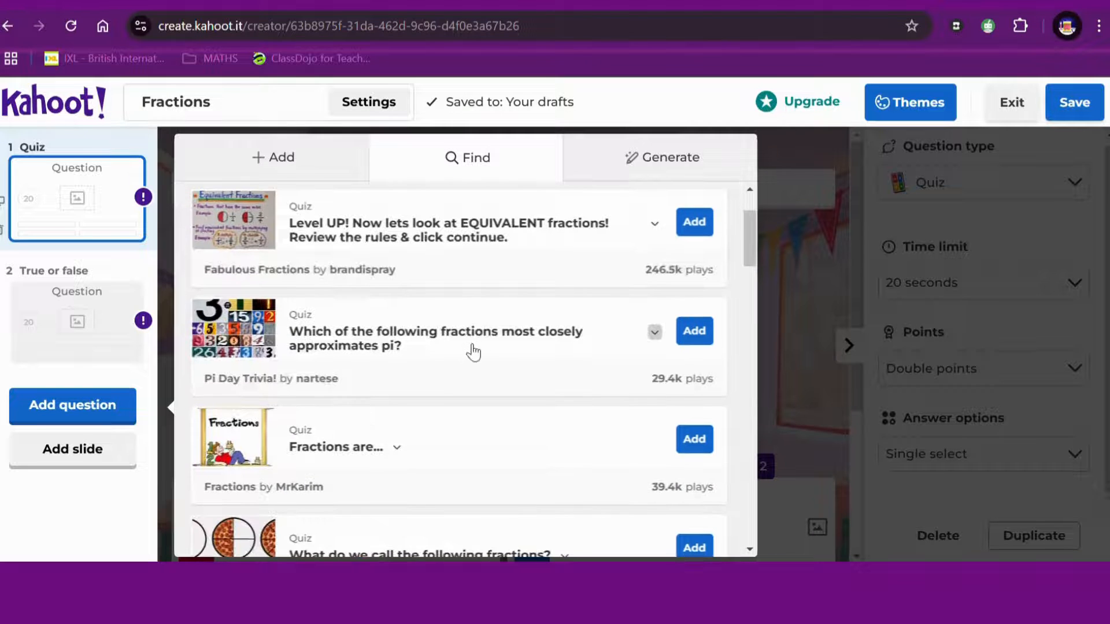
scroll(473, 351, up, 3)
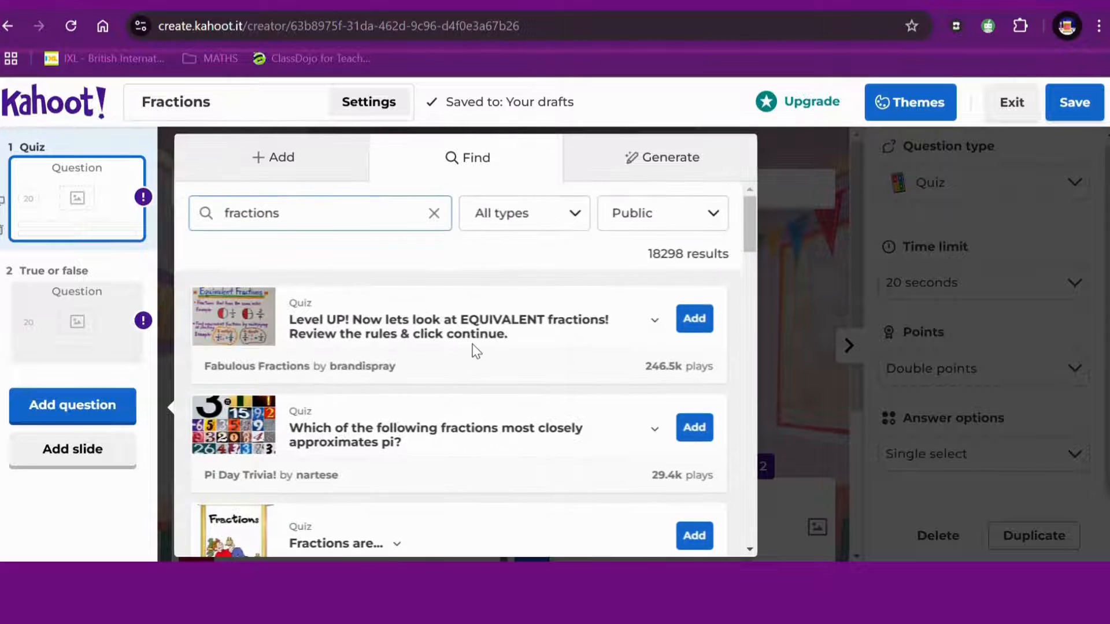
scroll(475, 351, down, 3)
scroll(475, 351, down, 3)
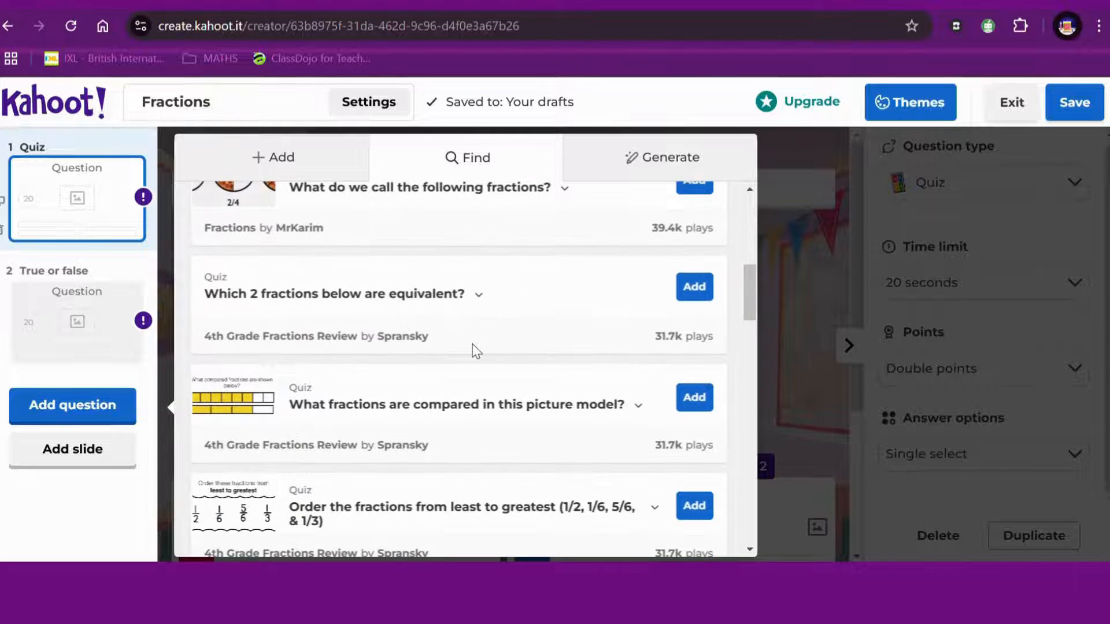
scroll(475, 351, up, 3)
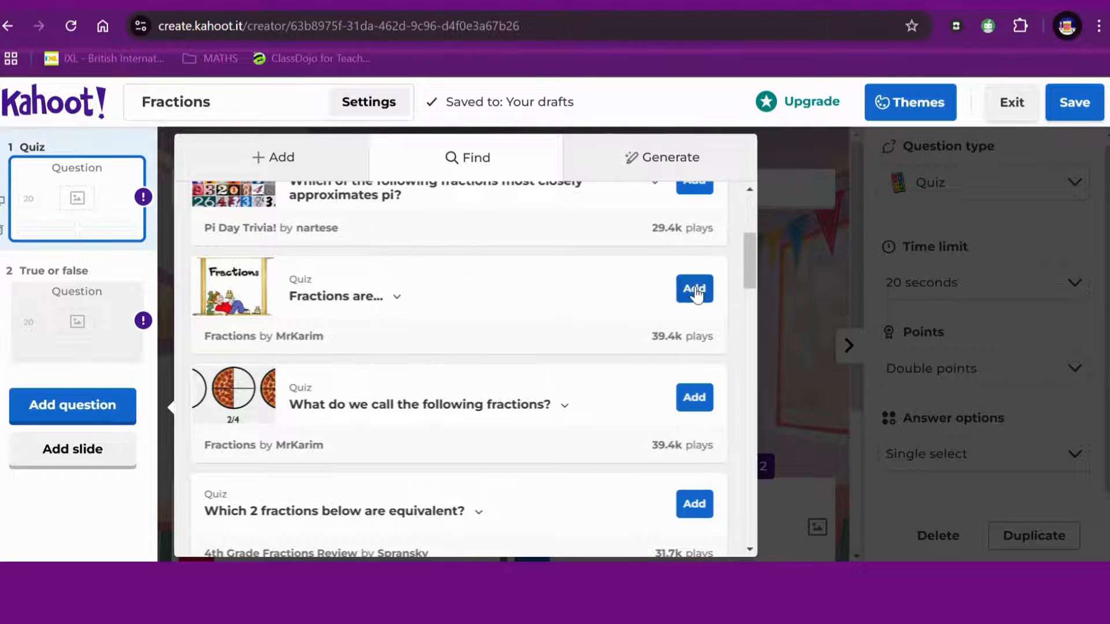
click(396, 296)
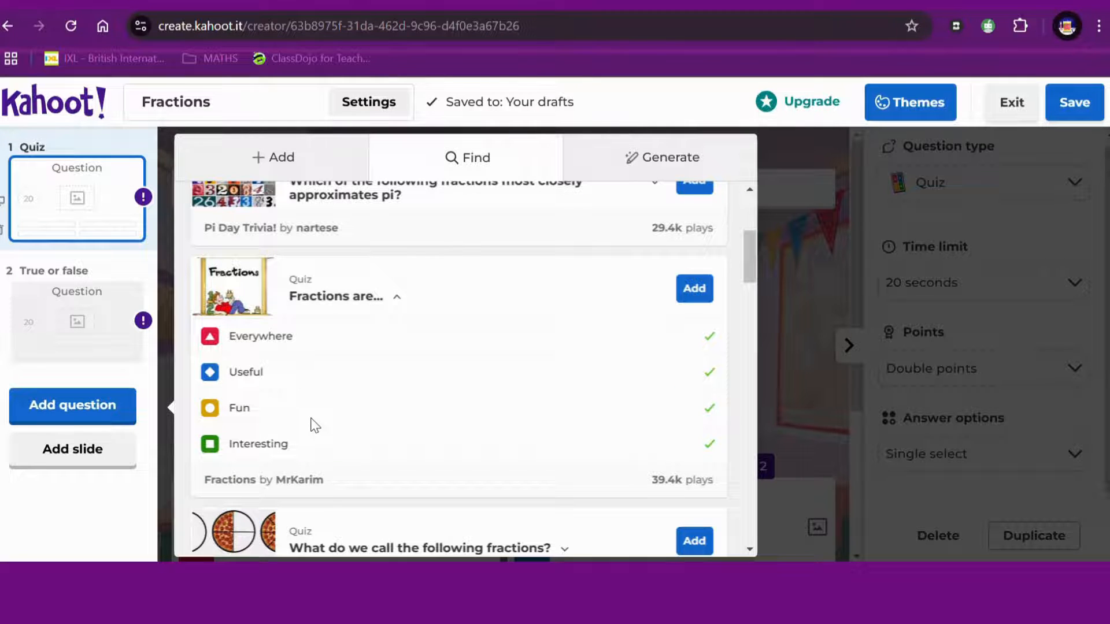
- Check the answer choices of "What do we call the following fractions?" and add that question to the kahoot
scroll(380, 446, down, 3)
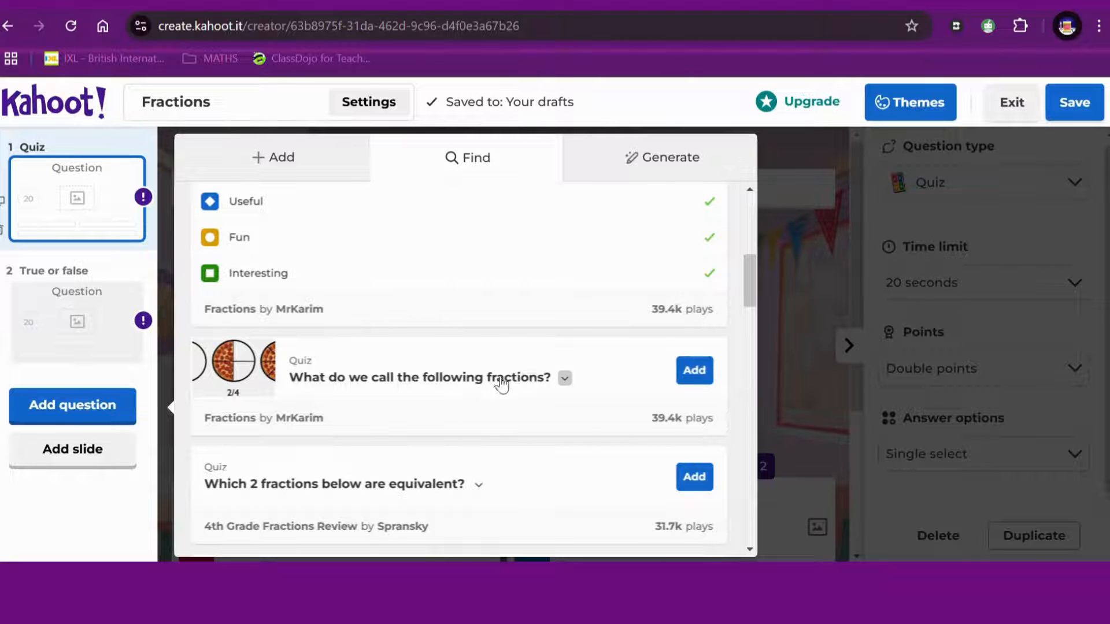
click(572, 378)
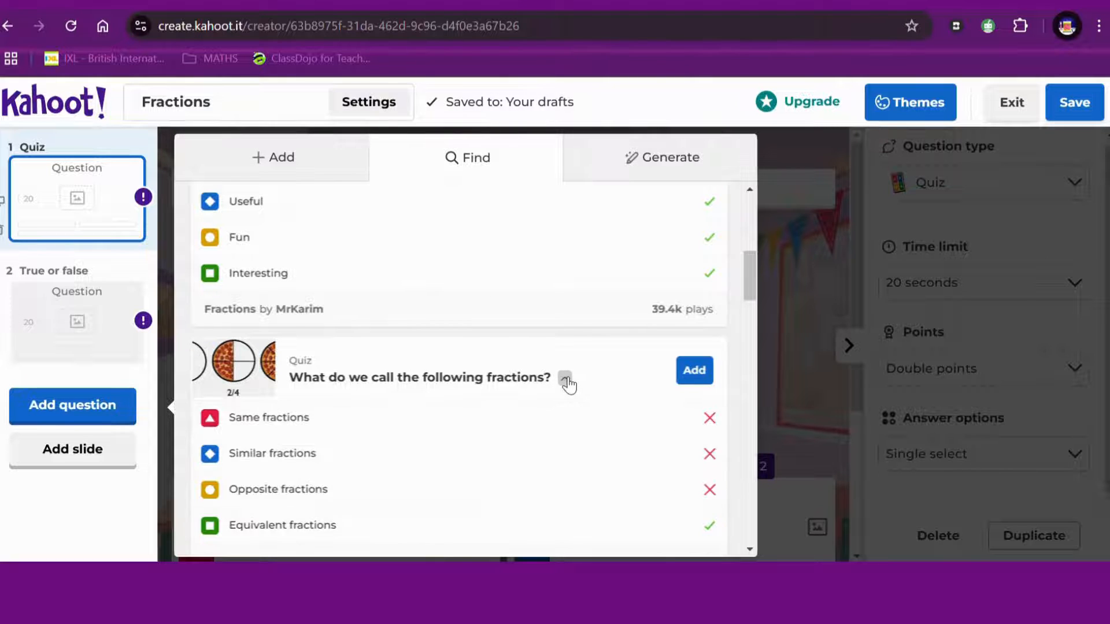
scroll(624, 384, down, 1)
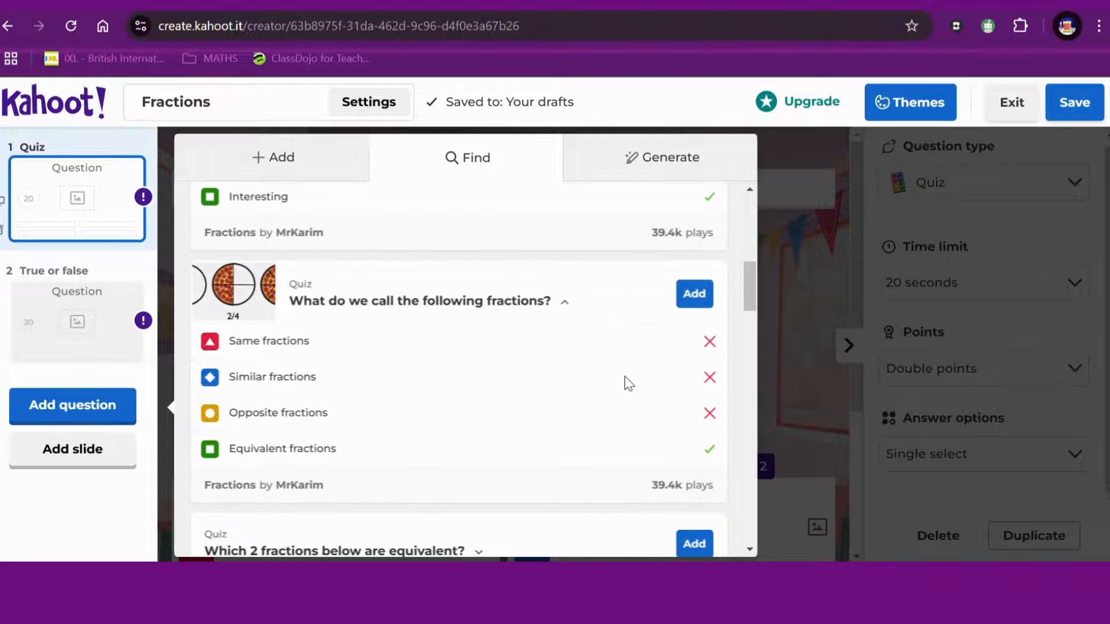
click(694, 295)
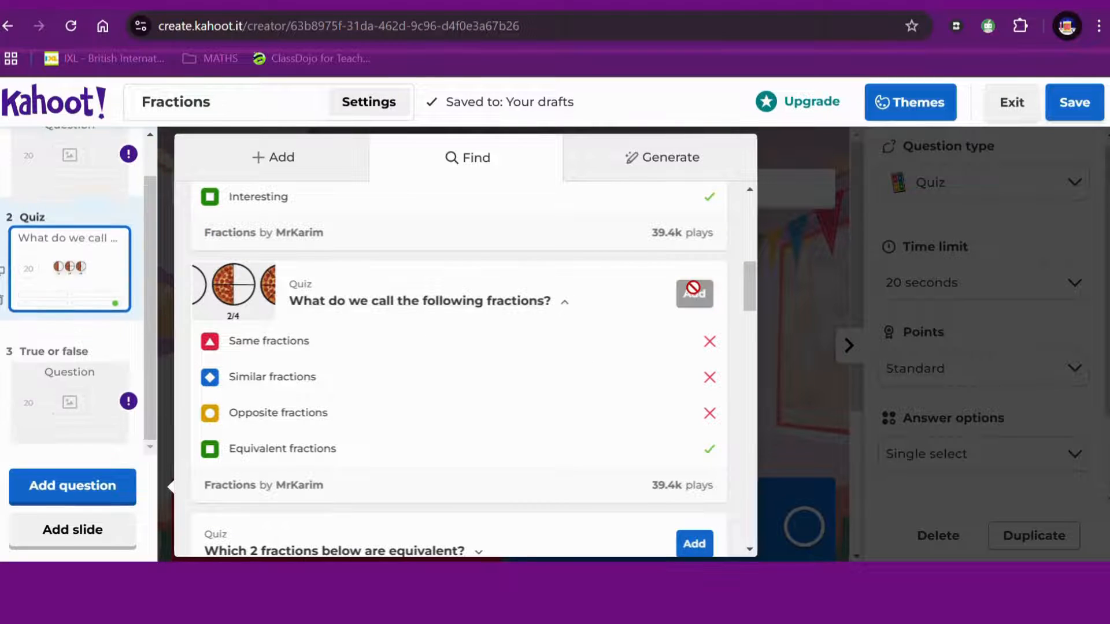
click(784, 258)
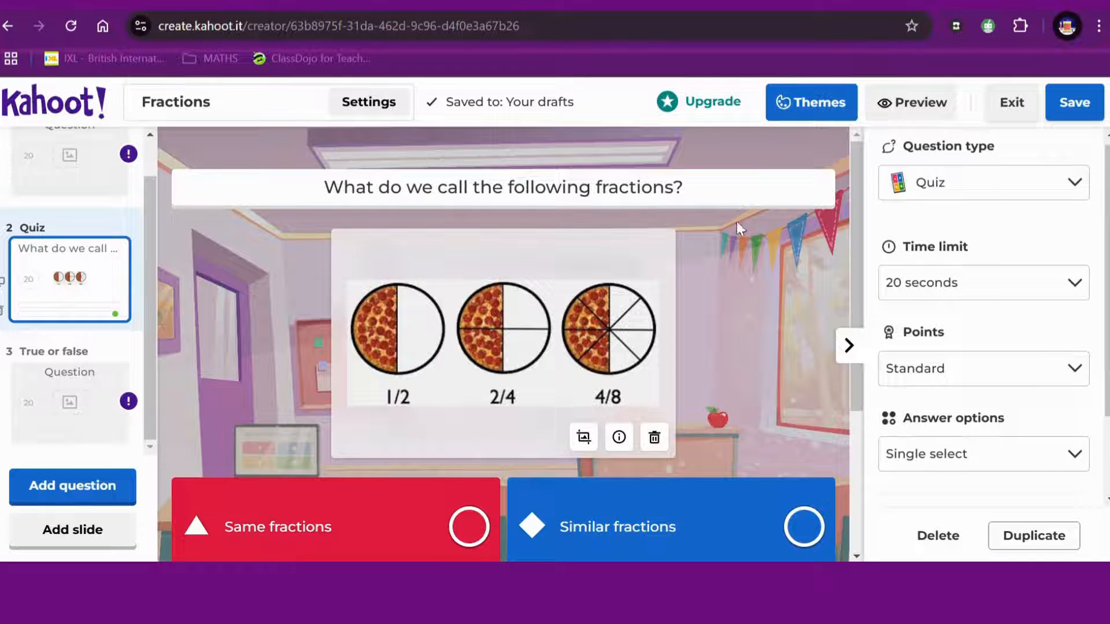
- Preview how the pizza fractions question looks to players and return to the editor
click(629, 183)
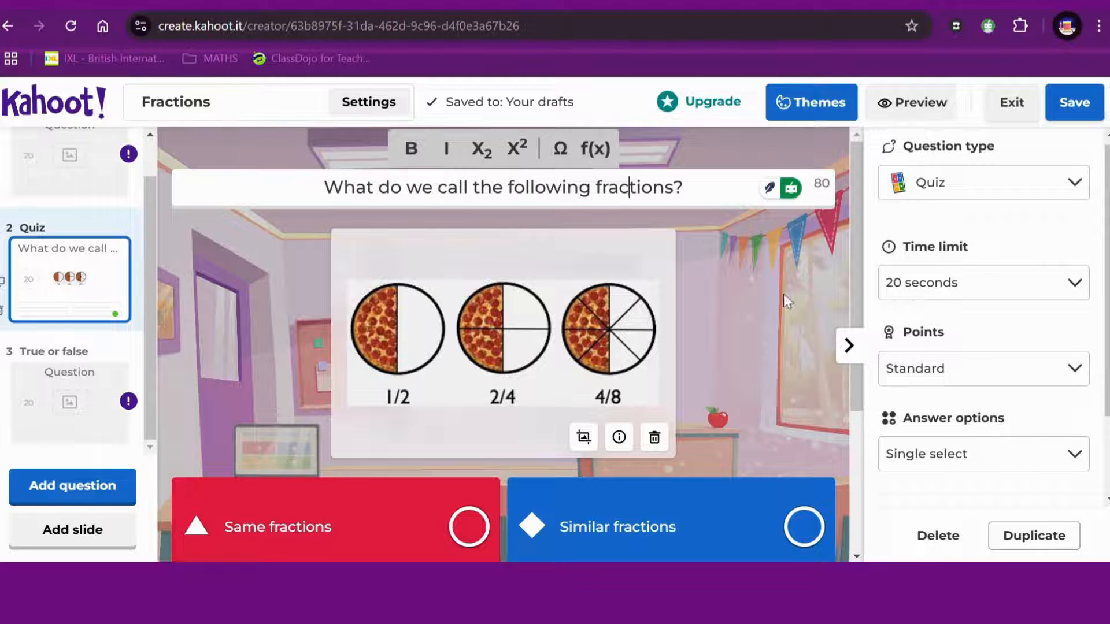
click(921, 110)
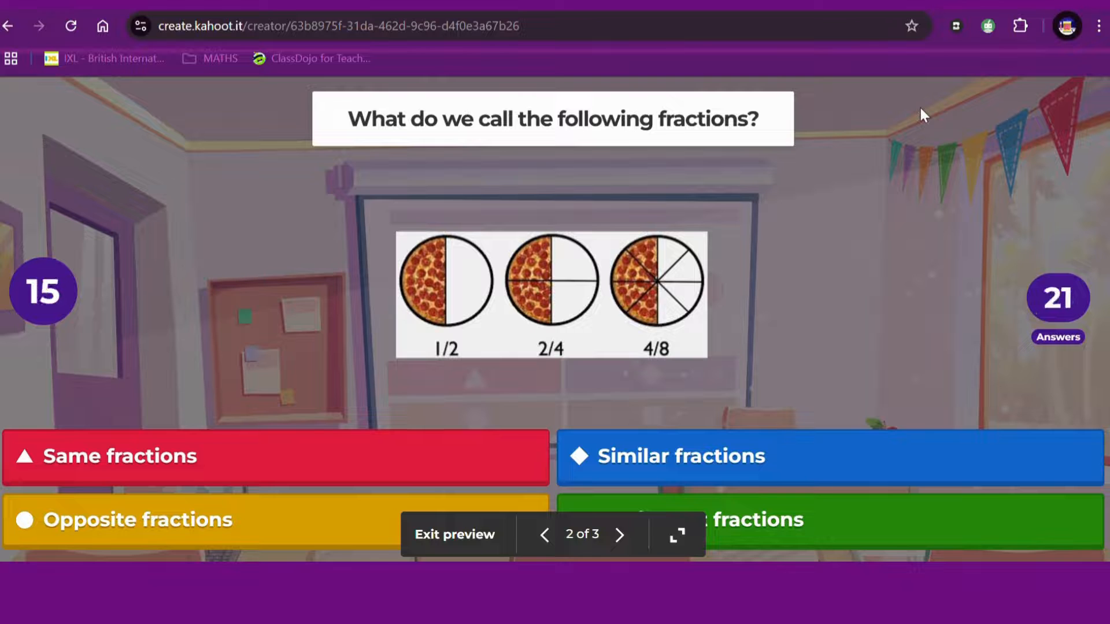
click(445, 543)
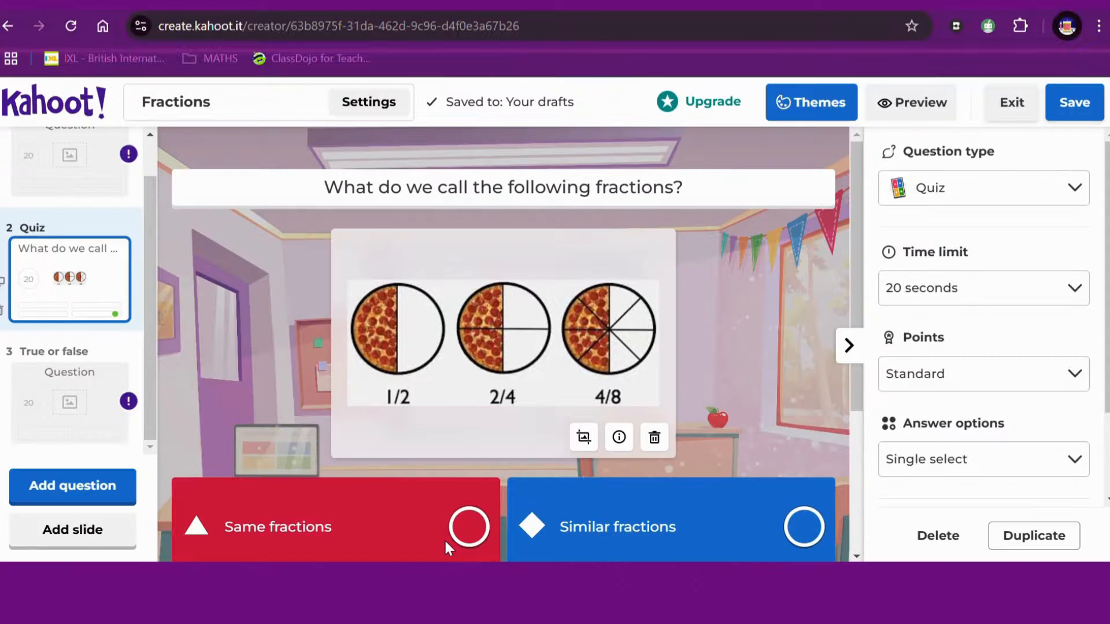
- Save the kahoot, review which questions are incomplete, and keep it as a draft
click(1081, 105)
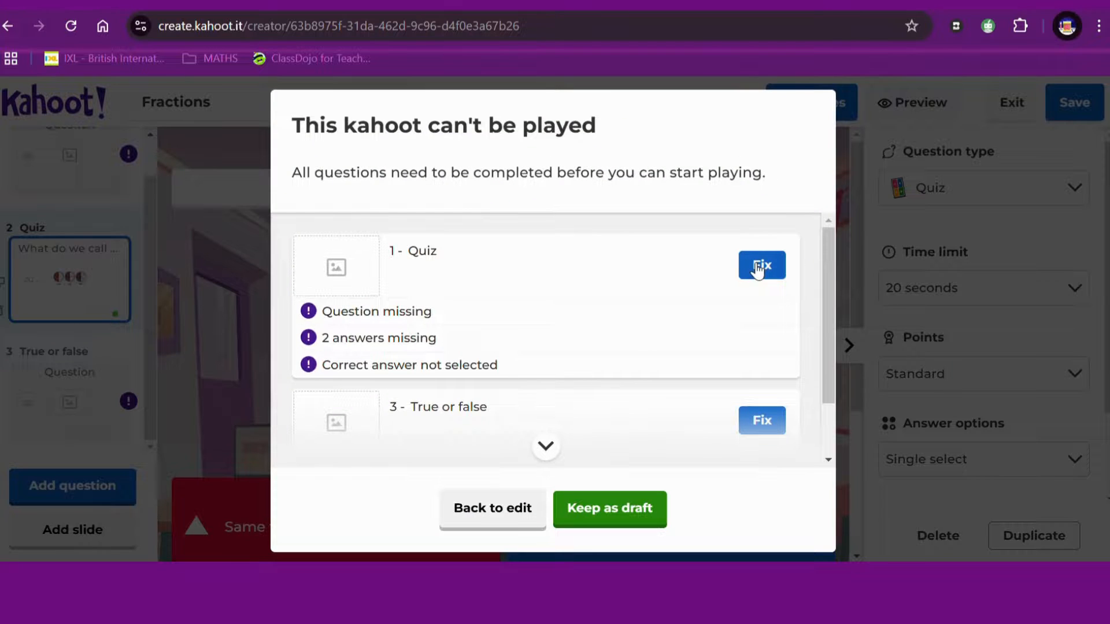
scroll(722, 318, down, 2)
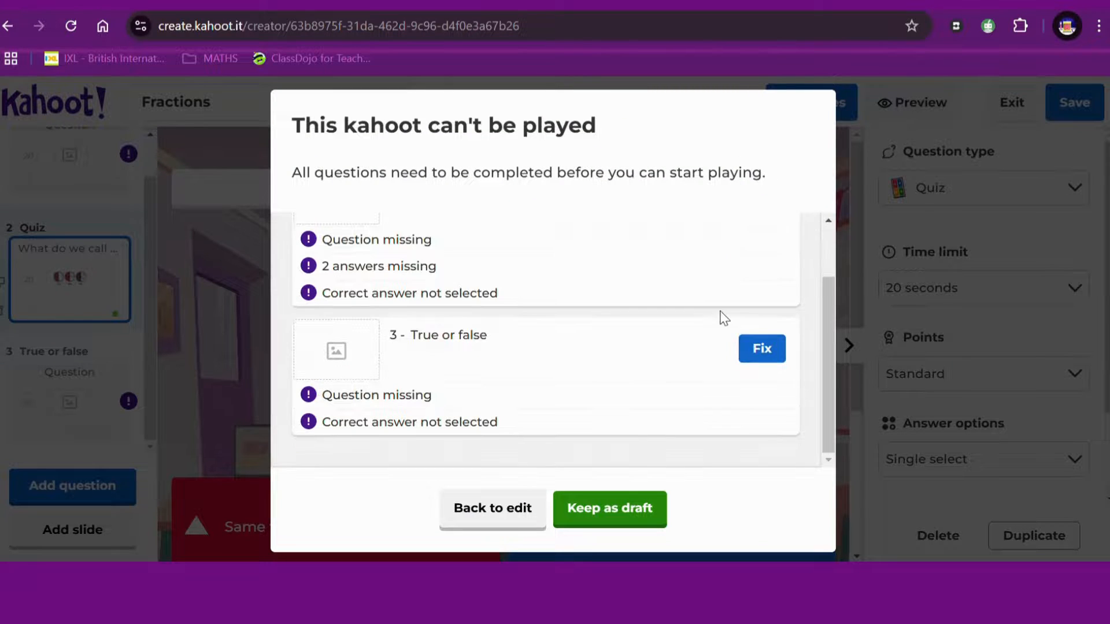
click(624, 518)
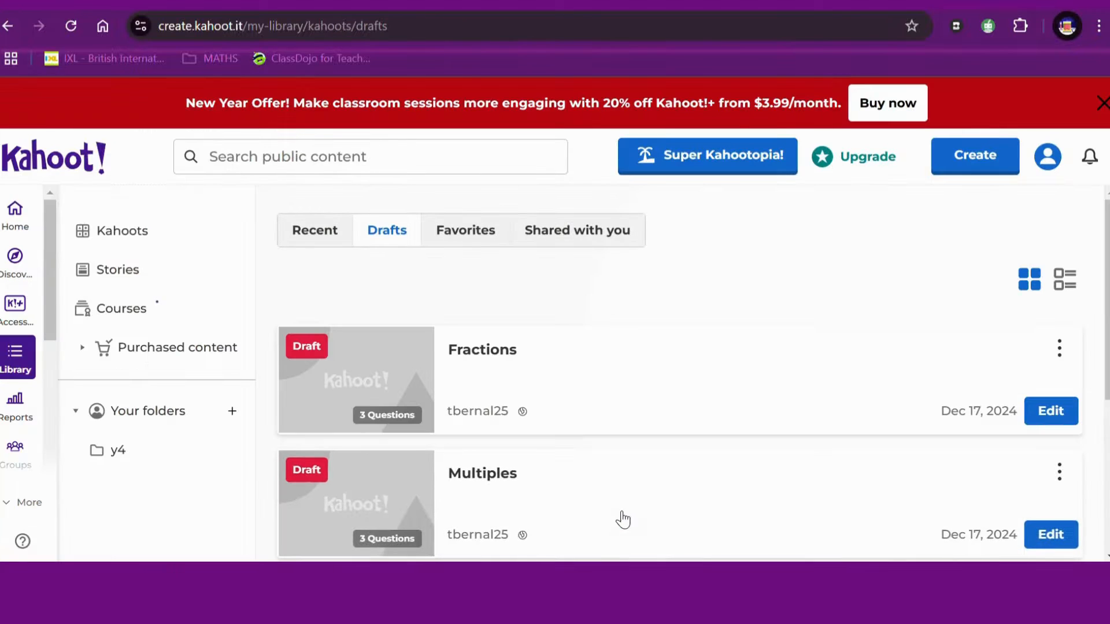
- Look through the recent kahoots in the library
click(314, 232)
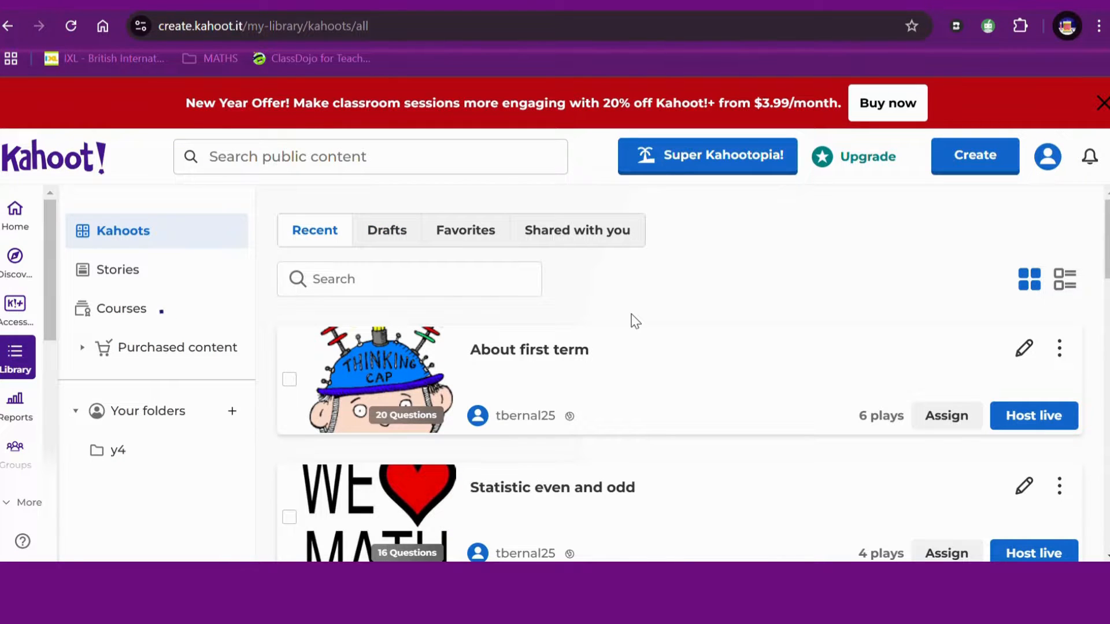
scroll(630, 321, down, 4)
scroll(631, 321, up, 4)
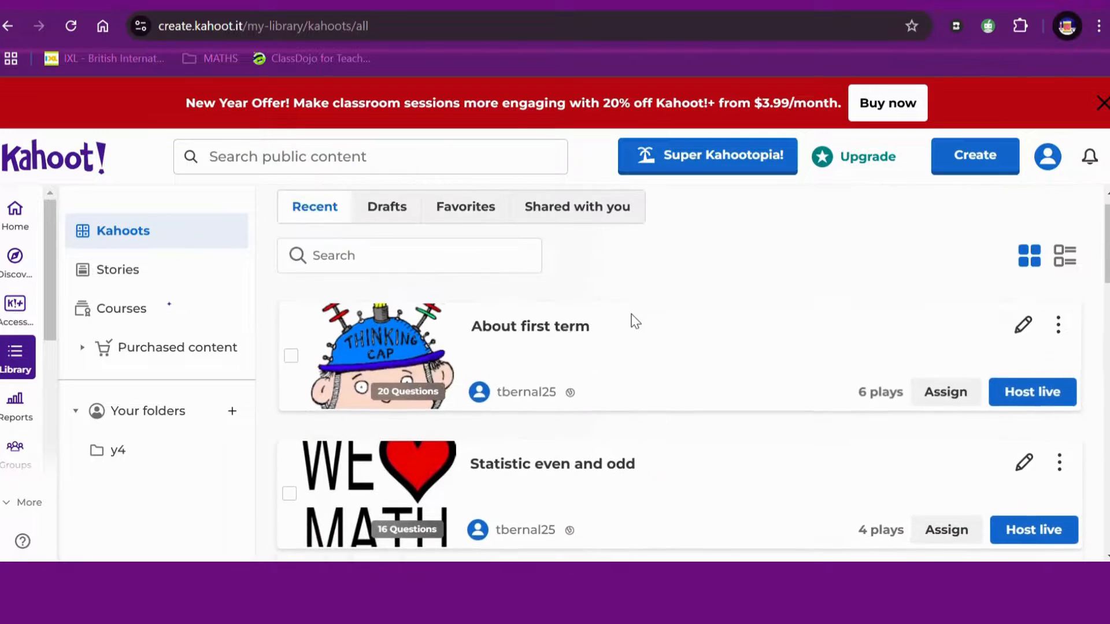